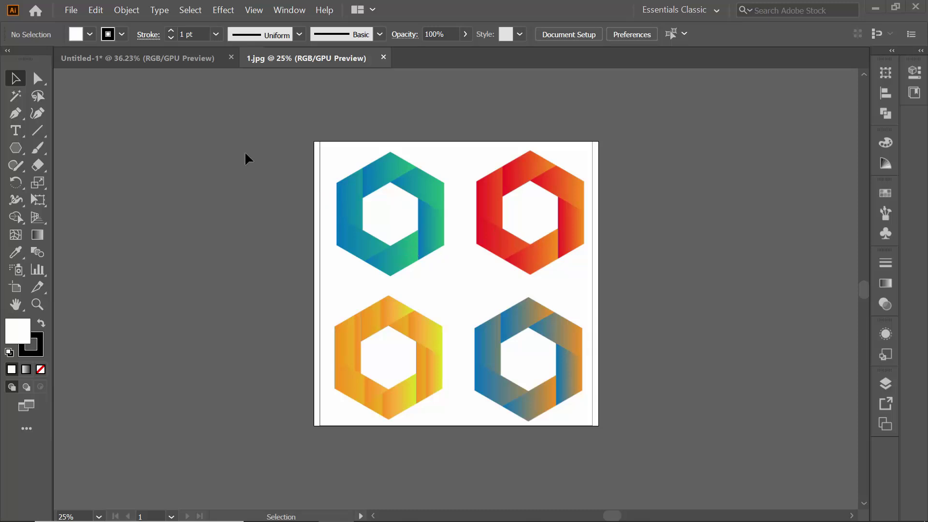
- Switch from the 1.jpg reference image to the blank Untitled-1 document
{"action": "left_click", "coordinate": [162, 62]}
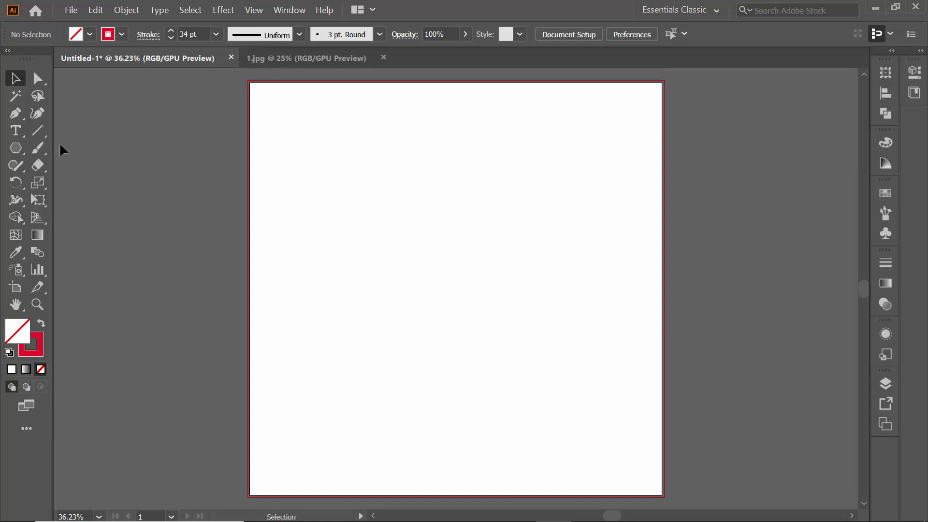
- Draw a hexagon with the Polygon Tool, remove its stroke and fill it solid cyan
{"action": "left_click_drag", "start_coordinate": [19, 150], "coordinate": [75, 199]}
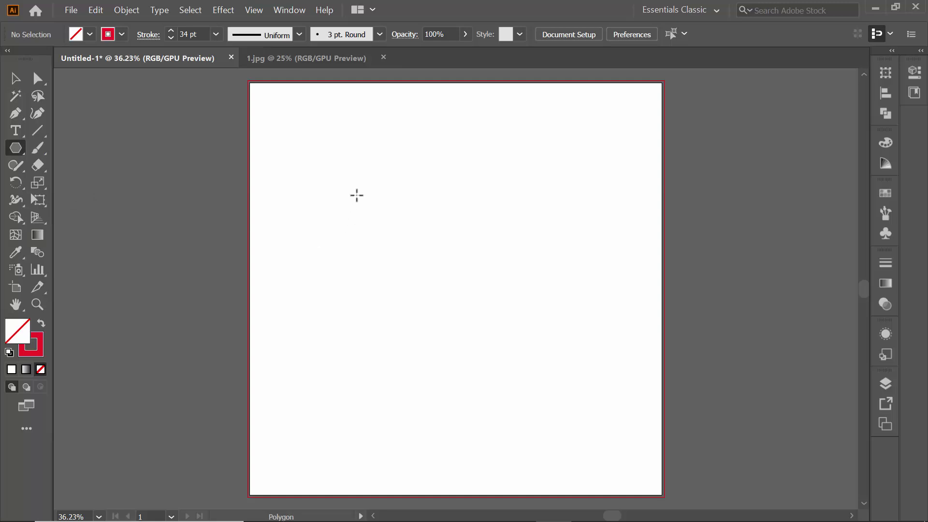
{"action": "left_click_drag", "start_coordinate": [348, 177], "coordinate": [408, 244]}
{"action": "left_click", "coordinate": [120, 35]}
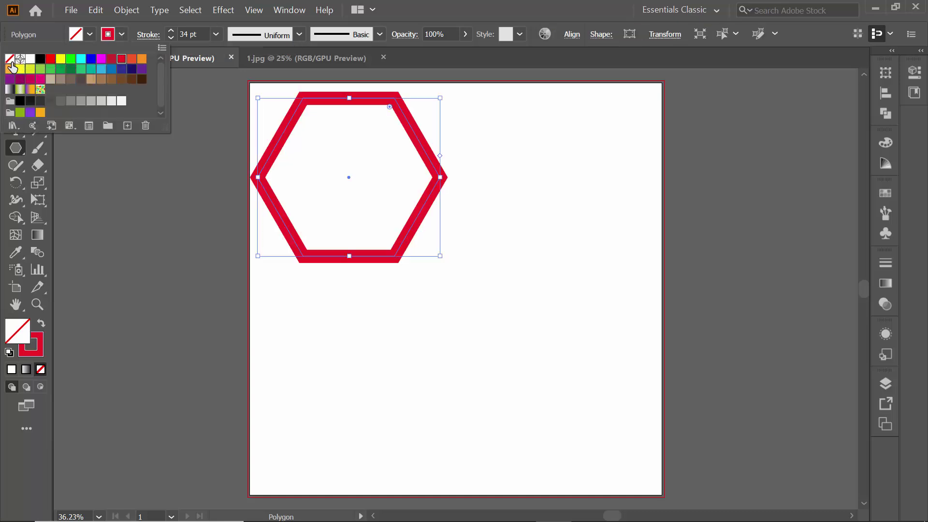
{"action": "left_click", "coordinate": [10, 59]}
{"action": "left_click", "coordinate": [90, 34]}
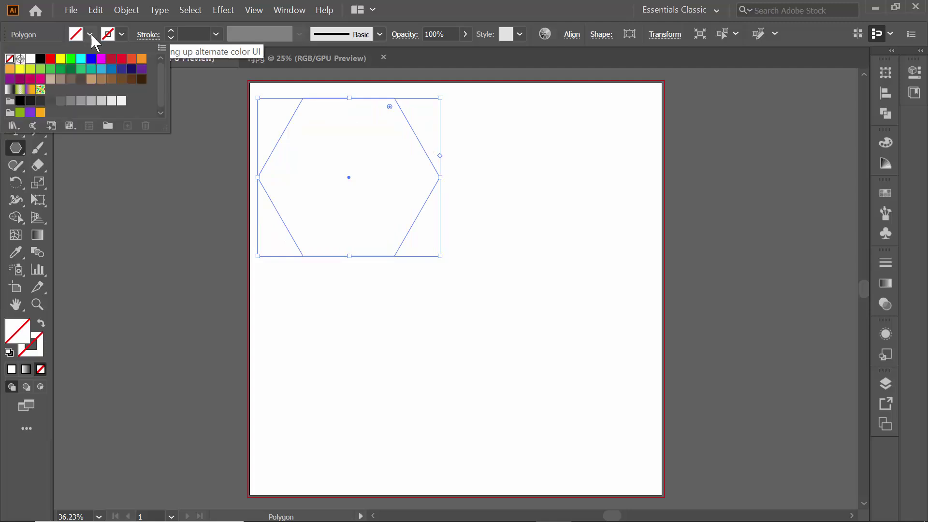
{"action": "left_click", "coordinate": [81, 59]}
{"action": "left_click", "coordinate": [97, 158]}
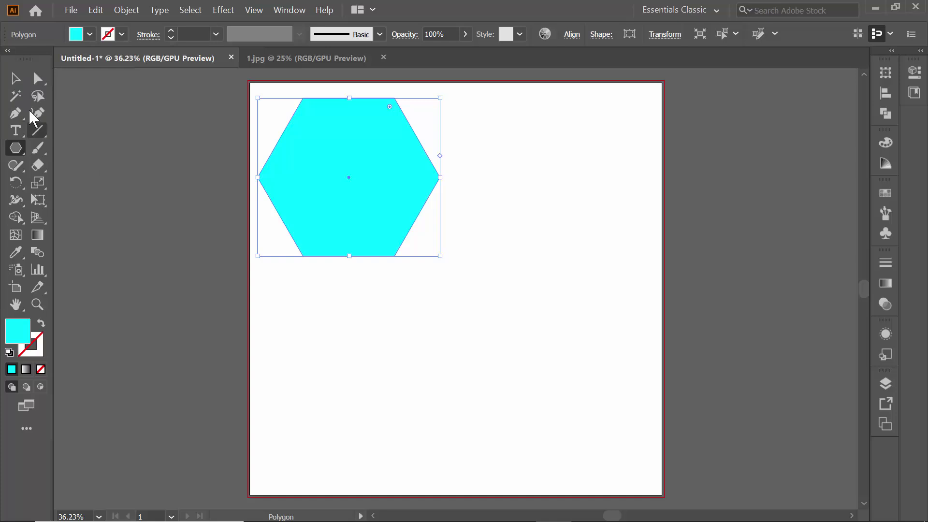
{"action": "left_click", "coordinate": [18, 85]}
{"action": "left_click", "coordinate": [200, 157]}
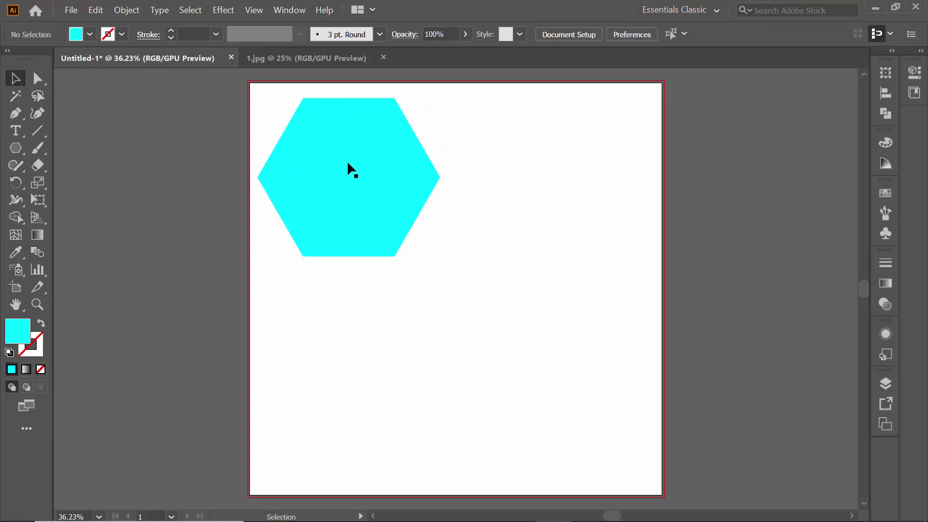
- Move the cyan hexagon toward the artboard centre and enlarge it
{"action": "left_click_drag", "start_coordinate": [341, 167], "coordinate": [438, 282]}
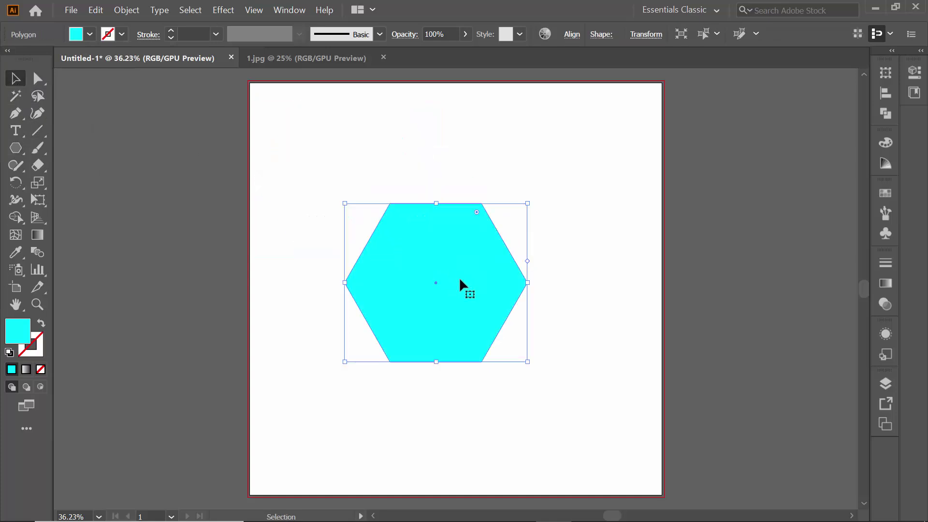
{"action": "left_click_drag", "start_coordinate": [528, 362], "coordinate": [575, 407]}
{"action": "left_click_drag", "start_coordinate": [472, 318], "coordinate": [456, 302]}
- Add a proportionally smaller concentric hexagon inside the cyan one
{"action": "key", "text": "a"}
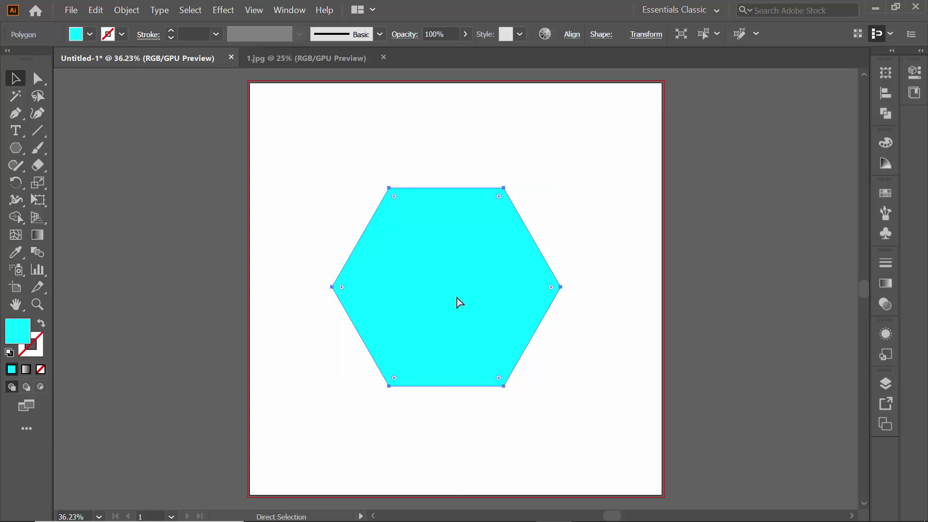
{"action": "key", "text": "v"}
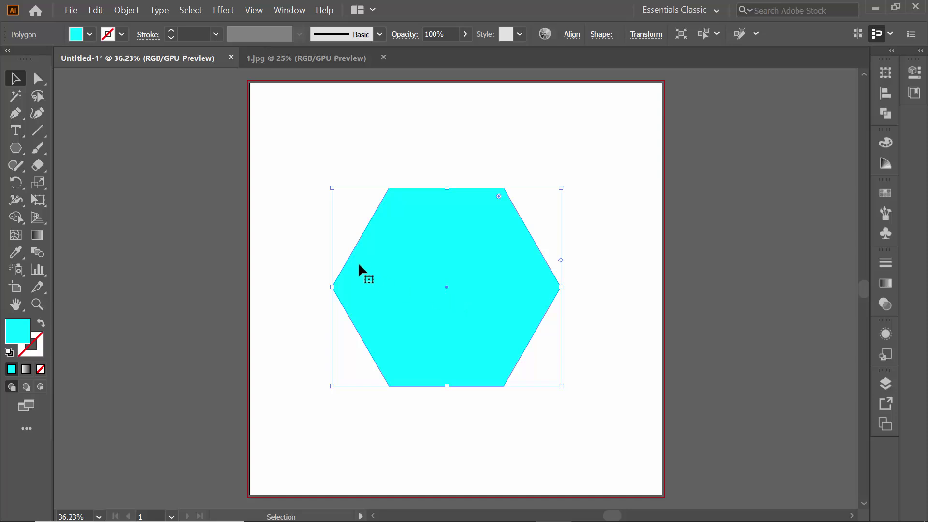
{"action": "key", "text": "shift"}
{"action": "left_click_drag", "start_coordinate": [334, 189], "coordinate": [375, 230]}
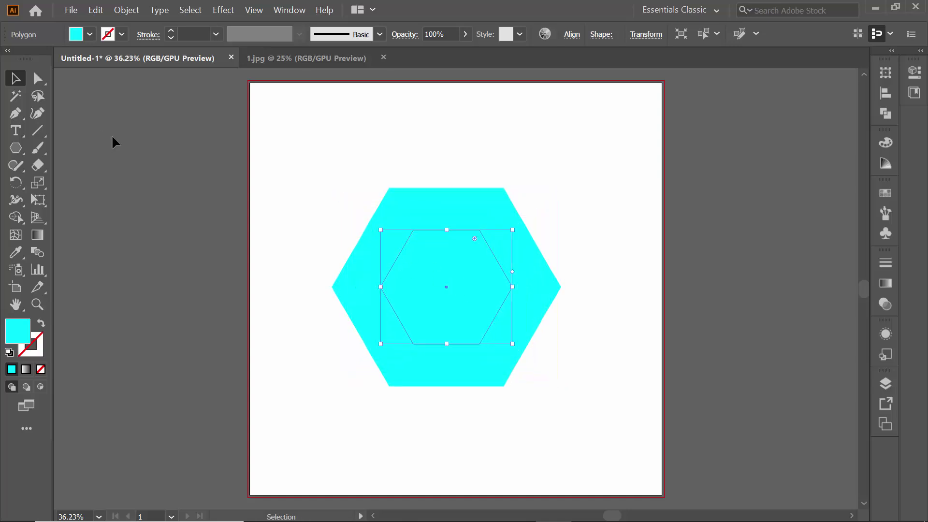
- Fill the inner hexagon with red
{"action": "left_click", "coordinate": [89, 34]}
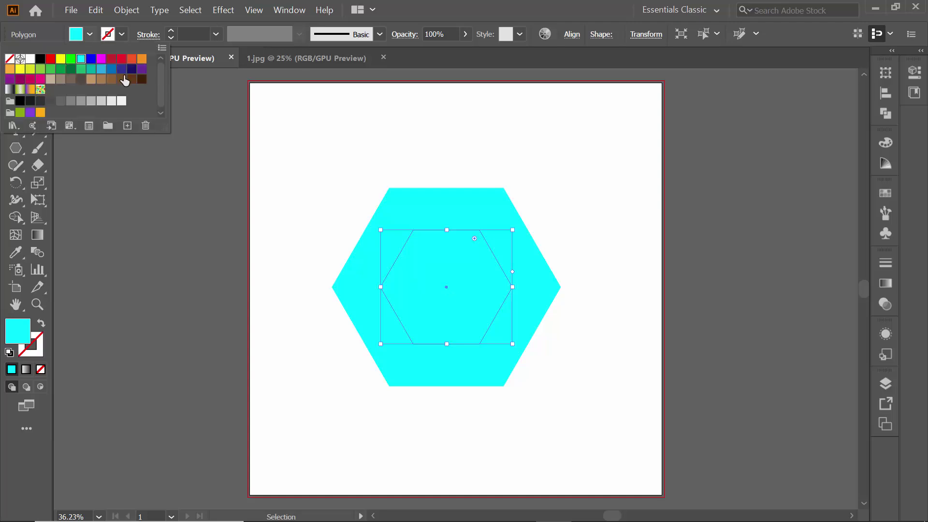
{"action": "left_click", "coordinate": [121, 58]}
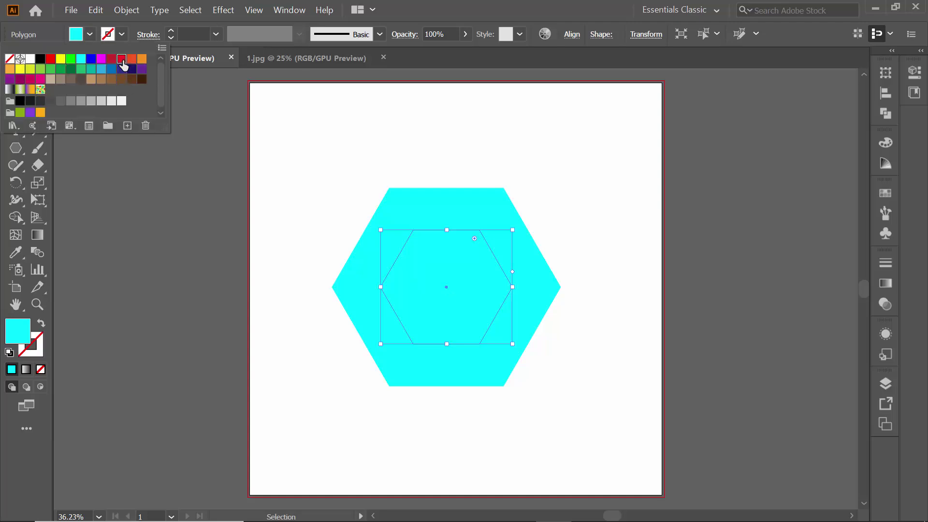
{"action": "left_click", "coordinate": [154, 145]}
{"action": "left_click", "coordinate": [138, 135]}
- Select both hexagons and rotate them 30° so they point upward
{"action": "left_click_drag", "start_coordinate": [338, 160], "coordinate": [556, 349]}
{"action": "left_click", "coordinate": [161, 189]}
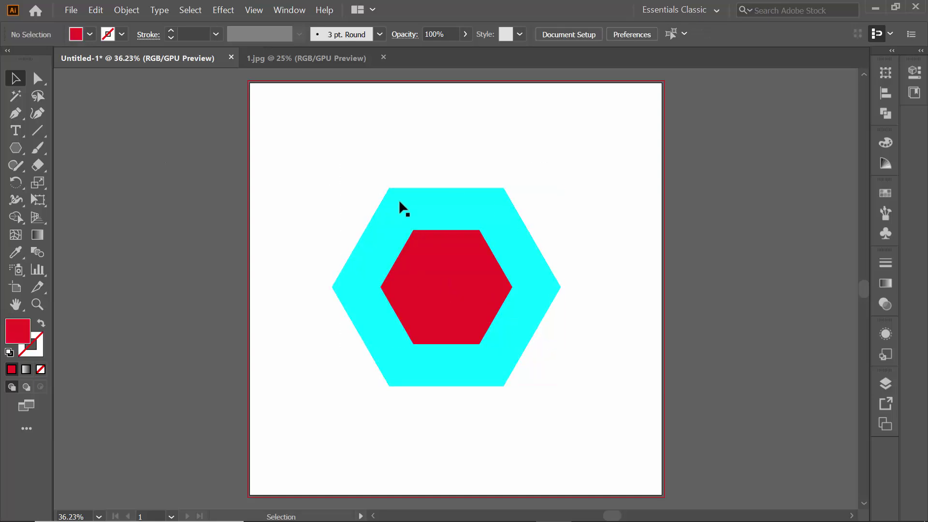
{"action": "left_click_drag", "start_coordinate": [468, 288], "coordinate": [578, 338]}
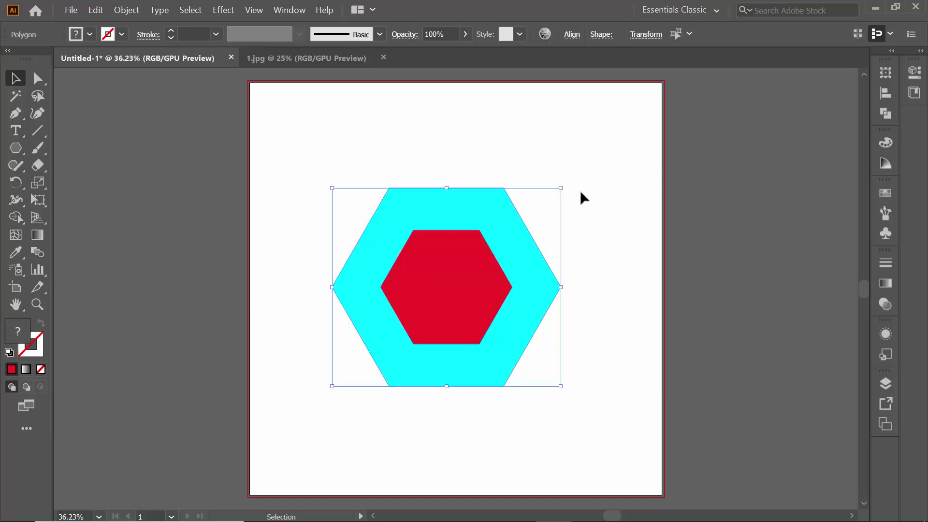
{"action": "left_click_drag", "start_coordinate": [565, 184], "coordinate": [539, 322]}
{"action": "left_click", "coordinate": [314, 158]}
- Shift both hexagons slightly up and left, then deselect them
{"action": "left_click", "coordinate": [444, 244]}
{"action": "left_click_drag", "start_coordinate": [441, 305], "coordinate": [428, 272]}
{"action": "left_click", "coordinate": [568, 282]}
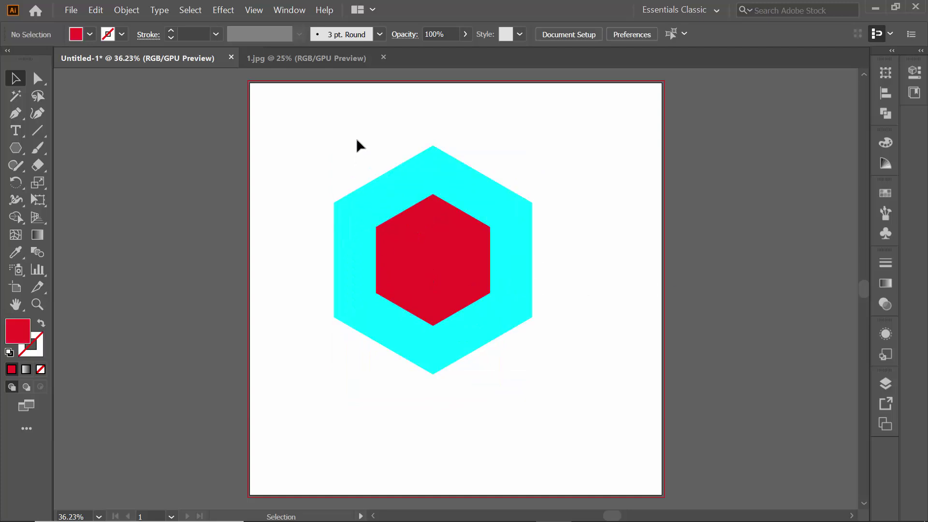
{"action": "left_click_drag", "start_coordinate": [312, 157], "coordinate": [594, 333]}
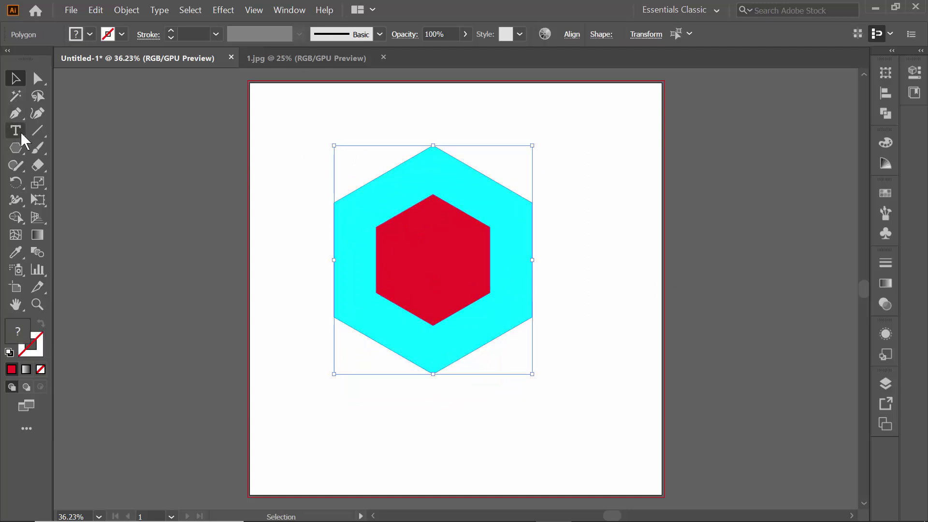
{"action": "left_click", "coordinate": [16, 115]}
{"action": "left_click", "coordinate": [15, 79]}
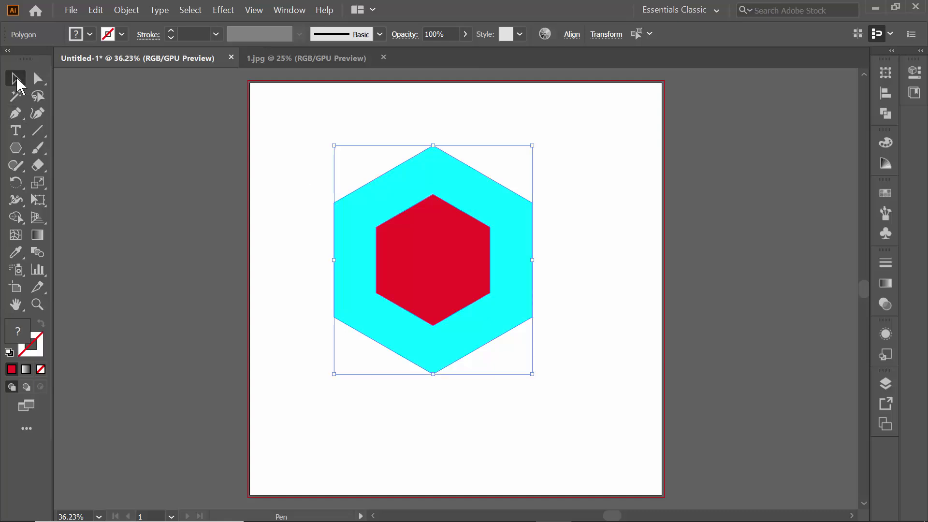
{"action": "left_click", "coordinate": [160, 142]}
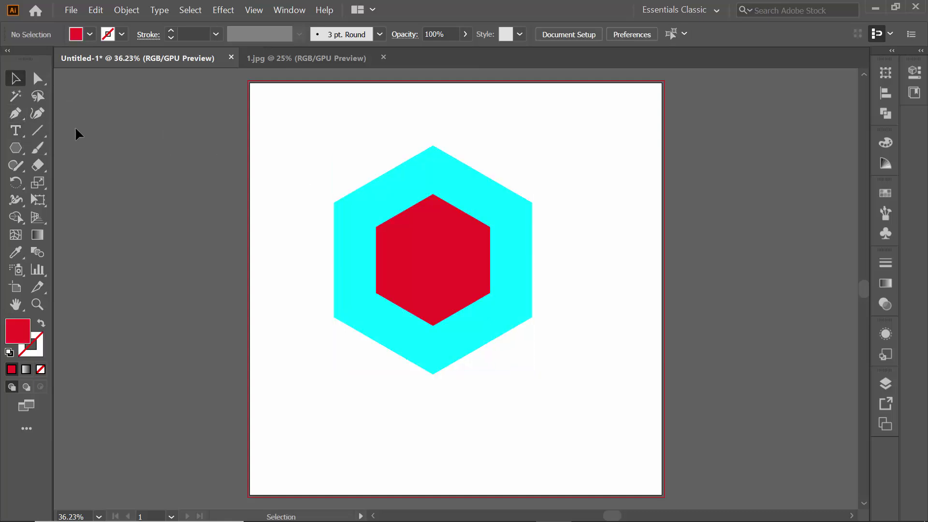
- Start a Pen path at the red hexagon's top corner, zoom in, and switch to Outline view
{"action": "left_click", "coordinate": [18, 116]}
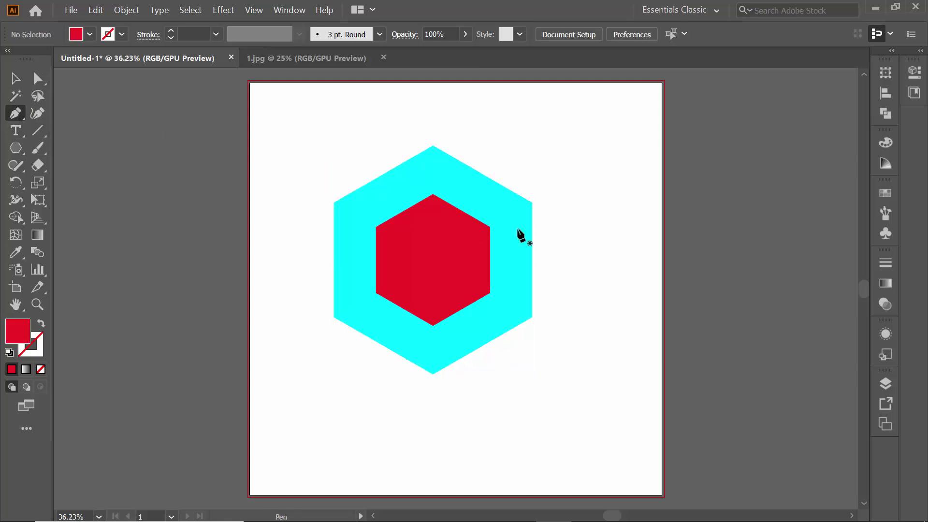
{"action": "left_click", "coordinate": [433, 195]}
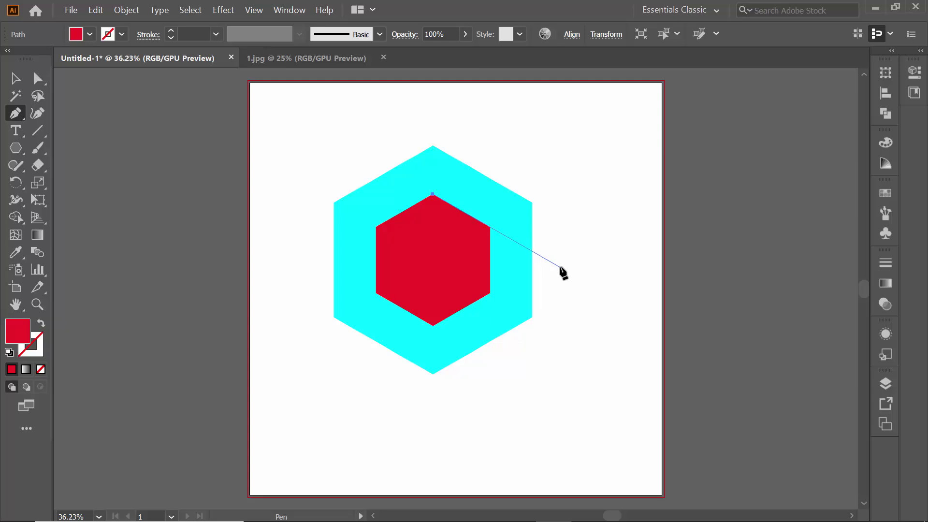
{"action": "key", "text": "ctrl+plus"}
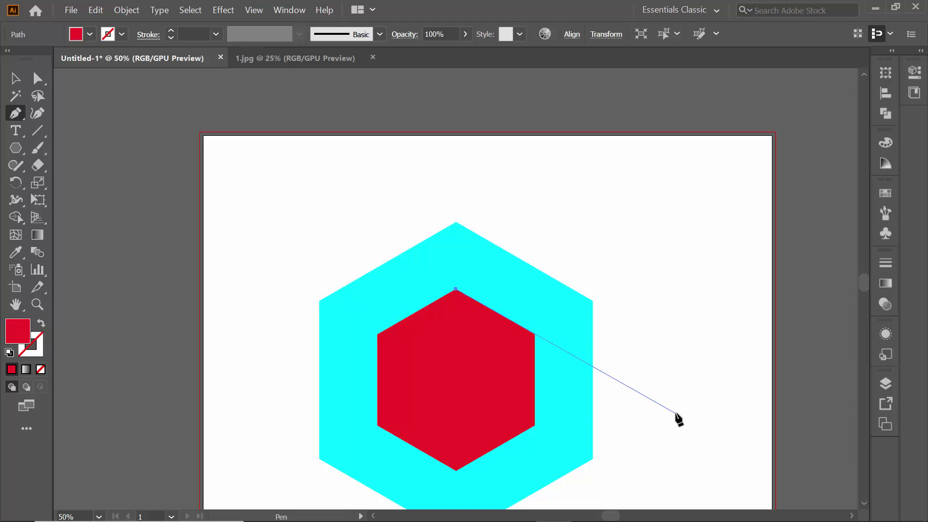
{"action": "key", "text": "ctrl+y"}
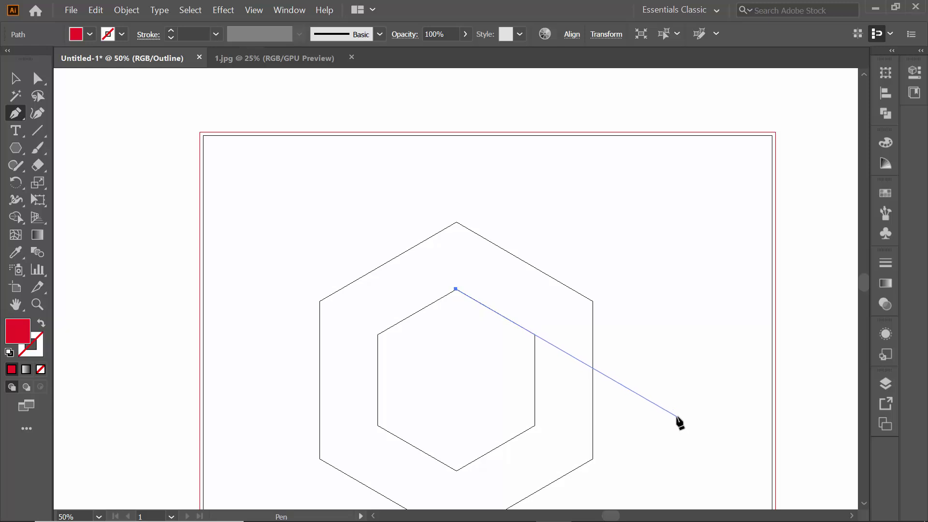
- End the cutting line down-right beyond the outer hexagon's edge
{"action": "left_click", "coordinate": [676, 416]}
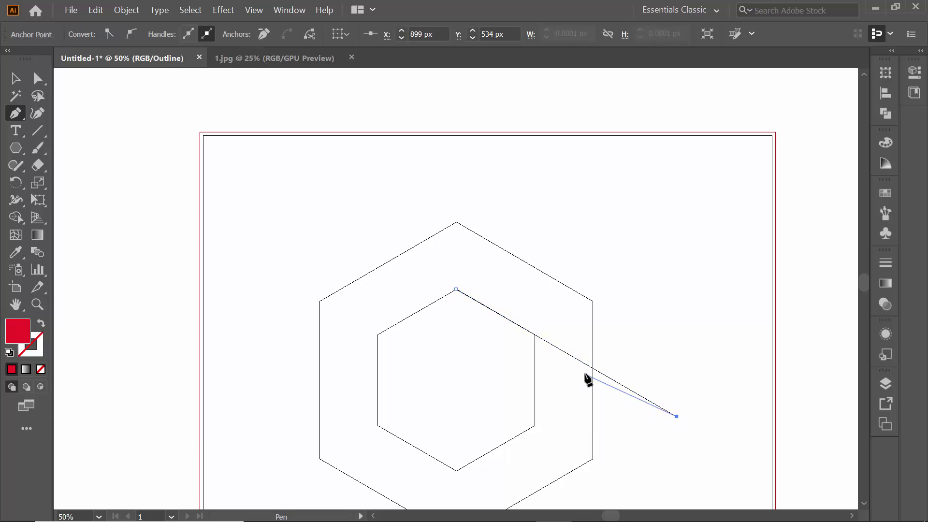
{"action": "key", "text": "Escape"}
{"action": "left_click", "coordinate": [22, 77]}
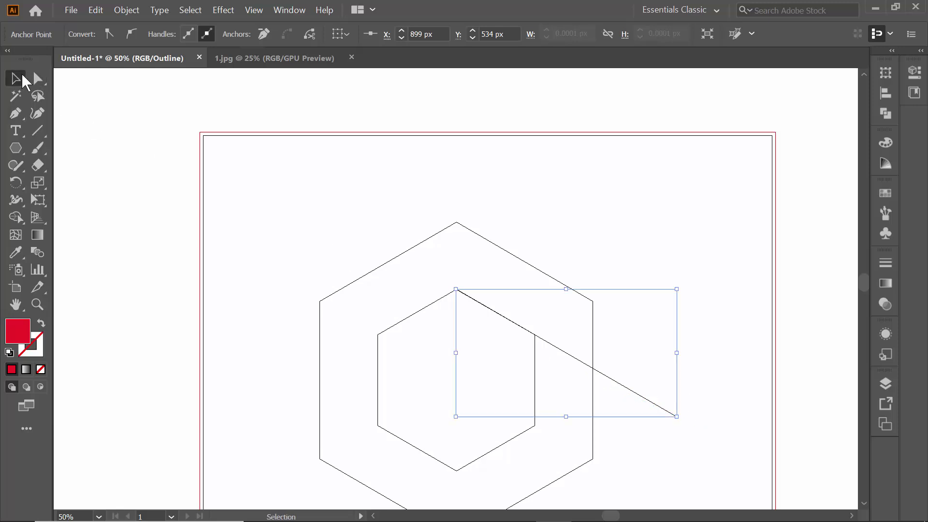
{"action": "left_click", "coordinate": [19, 110]}
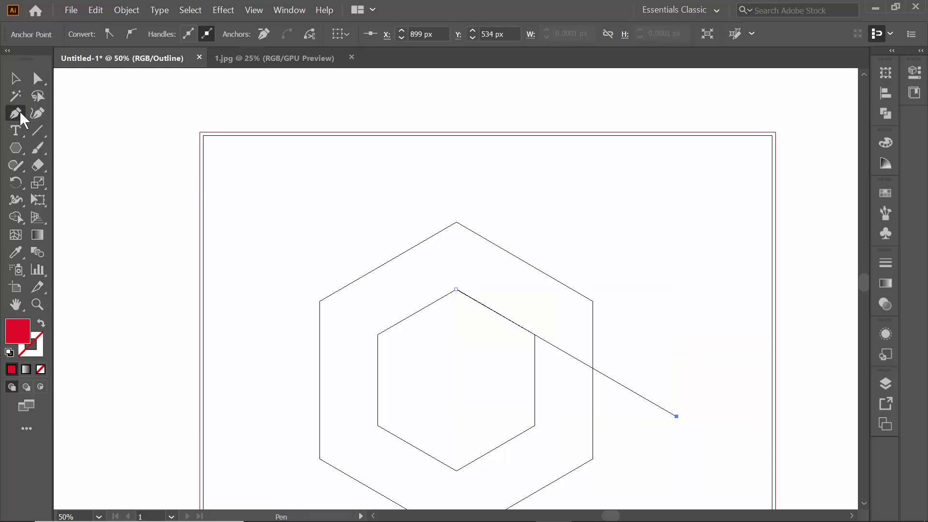
- Add an anchor where the line meets the inner hexagon edge, undoing stray handles and paths
{"action": "left_click", "coordinate": [535, 335]}
{"action": "scroll", "coordinate": [539, 363], "scroll_direction": "down", "scroll_amount": 3}
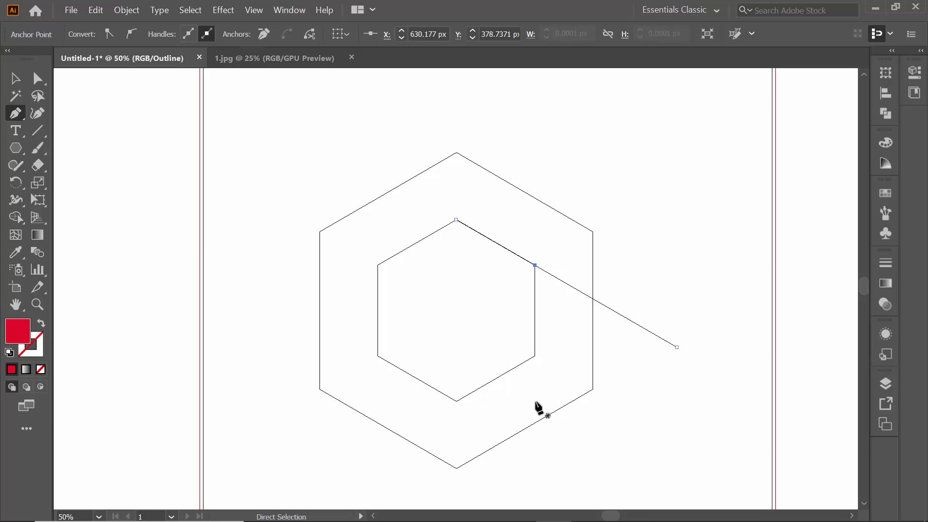
{"action": "left_click_drag", "start_coordinate": [535, 266], "coordinate": [535, 284]}
{"action": "key", "text": "ctrl+z"}
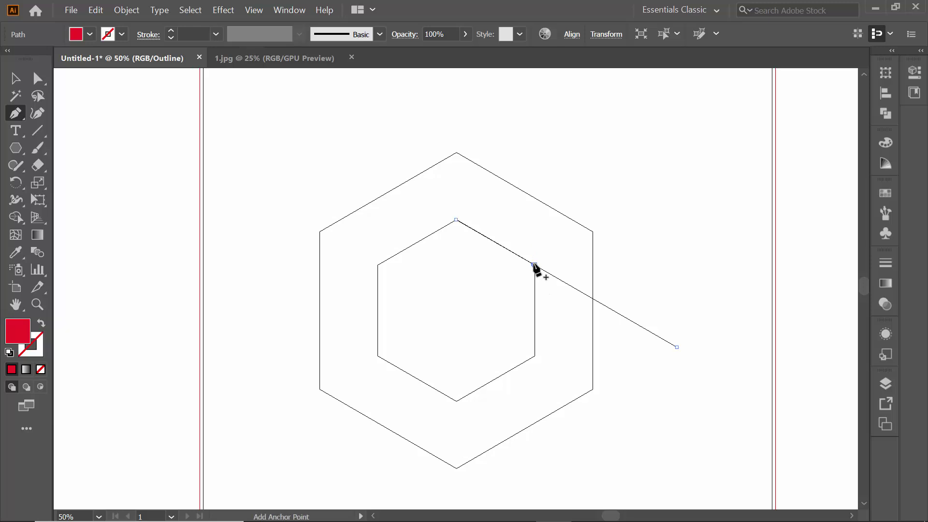
{"action": "left_click", "coordinate": [535, 265]}
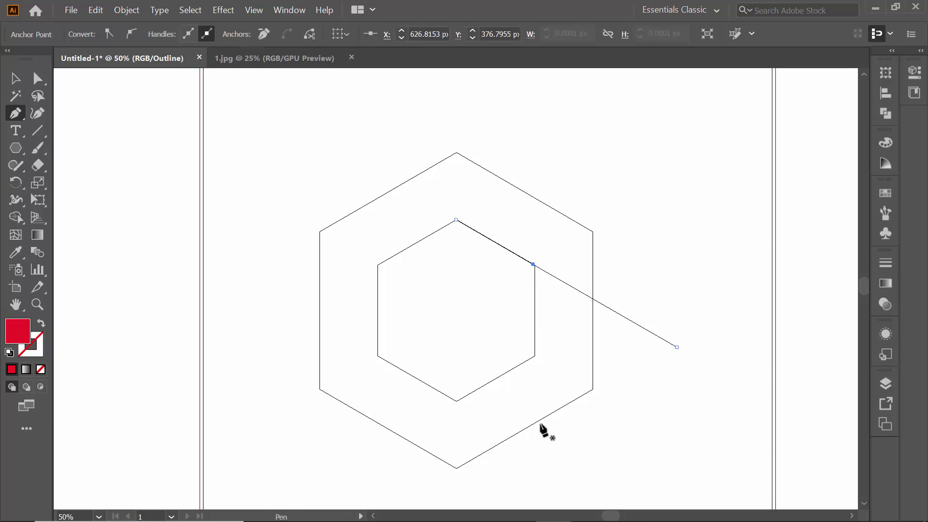
{"action": "left_click", "coordinate": [539, 441]}
{"action": "left_click_drag", "start_coordinate": [538, 481], "coordinate": [556, 423]}
{"action": "key", "text": "ctrl+z"}
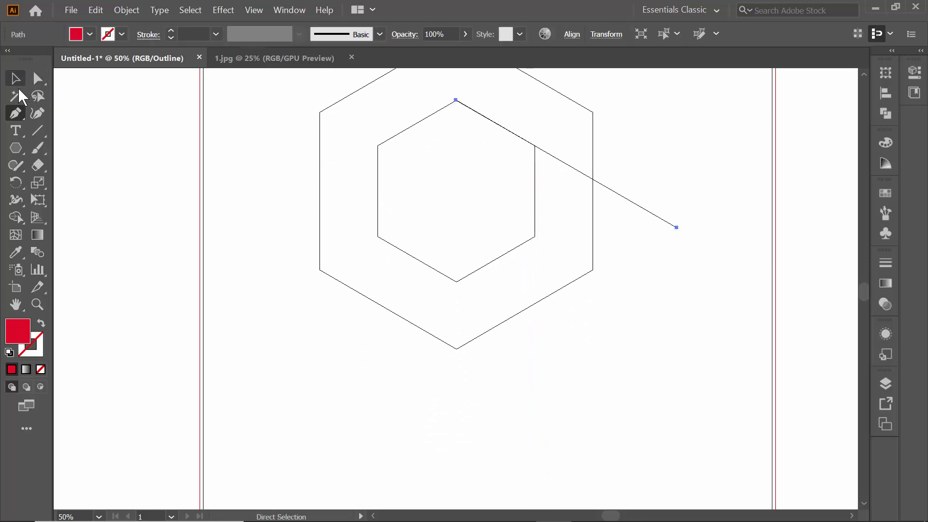
{"action": "left_click", "coordinate": [20, 81]}
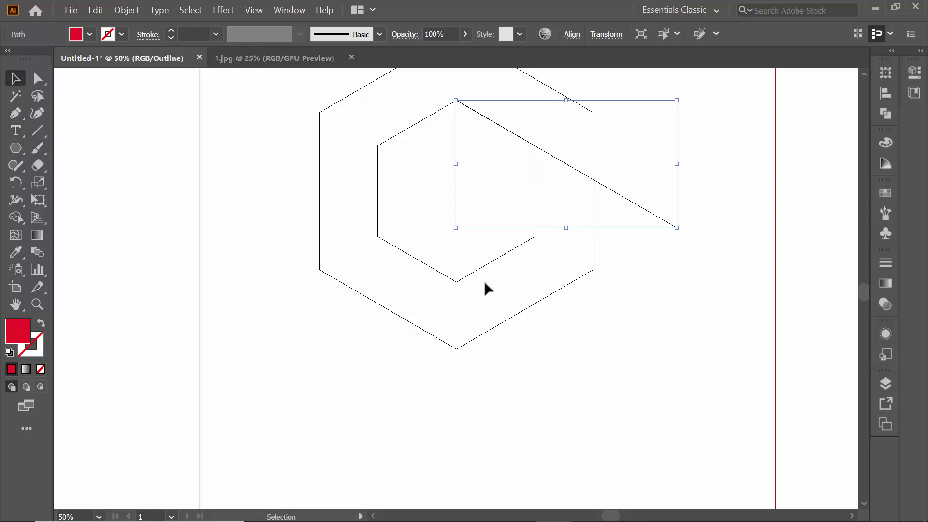
{"action": "left_click", "coordinate": [796, 266]}
{"action": "key", "text": "ctrl+minus"}
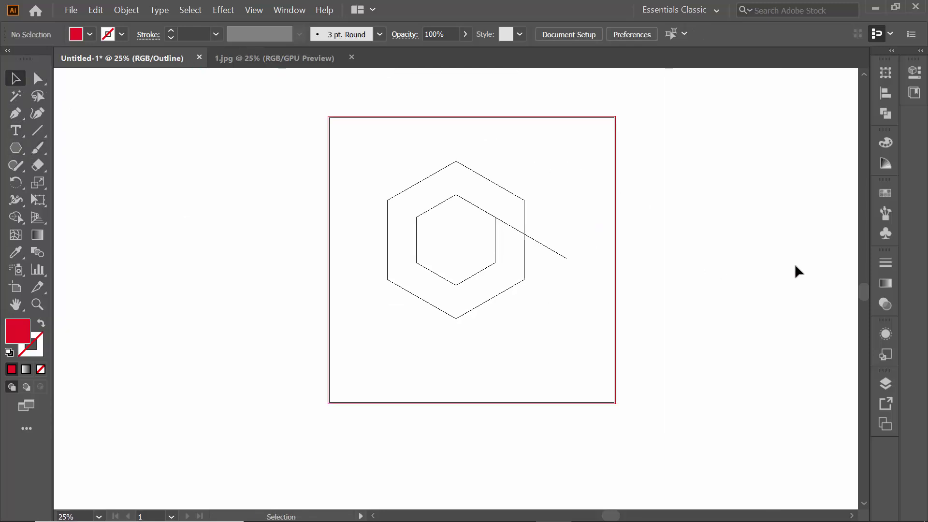
- Draw a vertical line from the diagonal's crossing on the inner hexagon down below the hexagons
{"action": "left_click", "coordinate": [15, 114]}
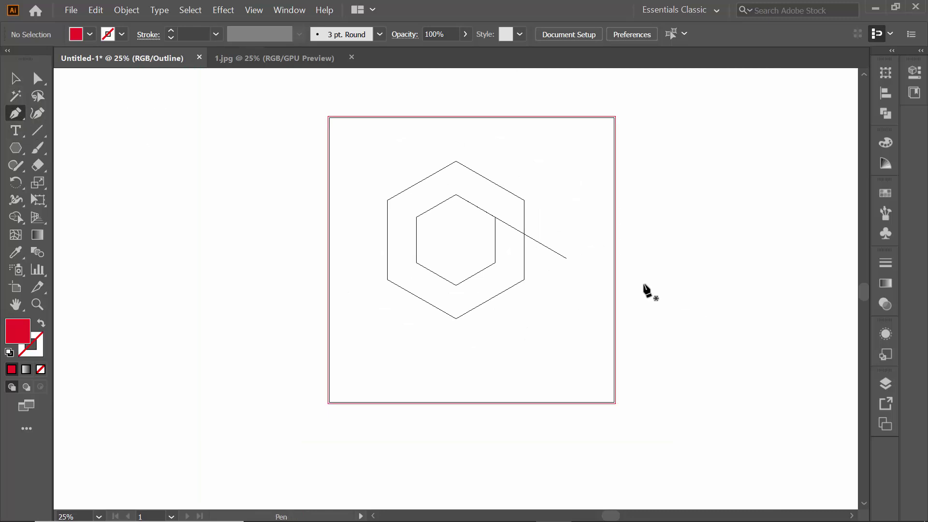
{"action": "left_click", "coordinate": [494, 217]}
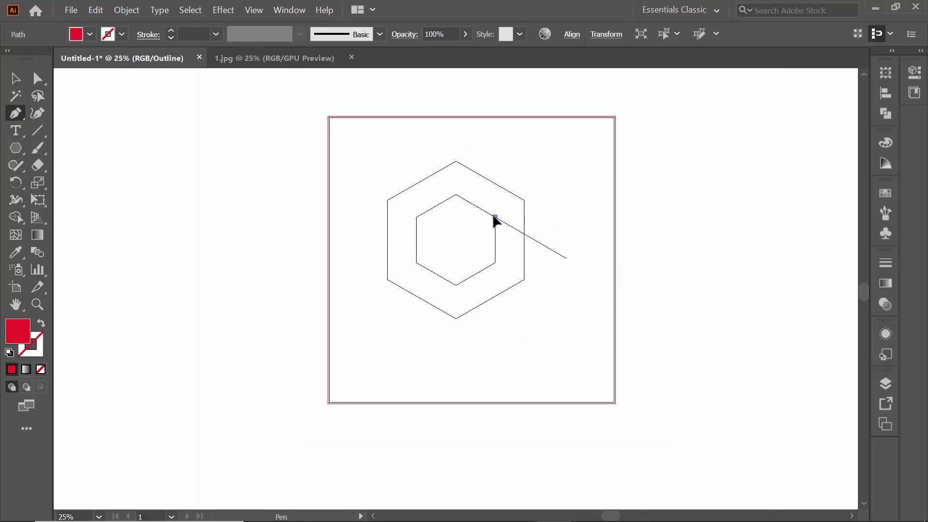
{"action": "left_click", "coordinate": [494, 325]}
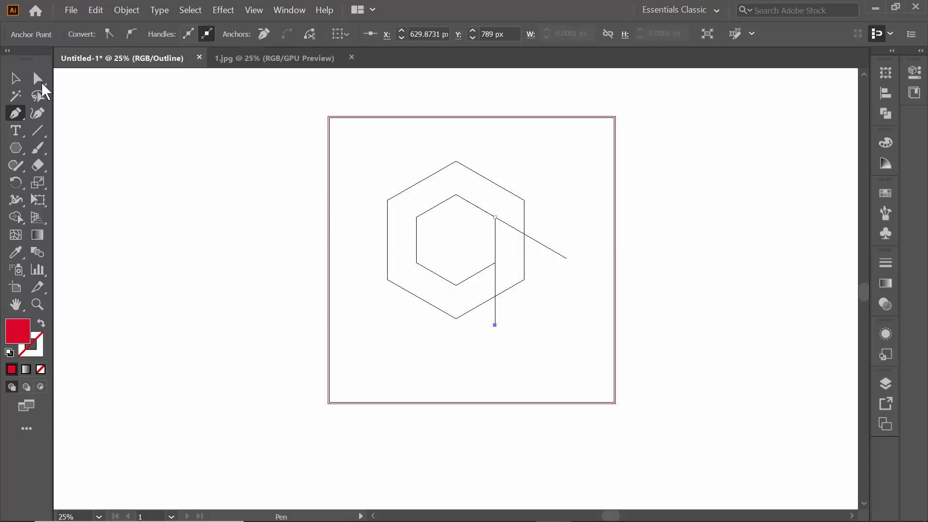
{"action": "left_click", "coordinate": [14, 78]}
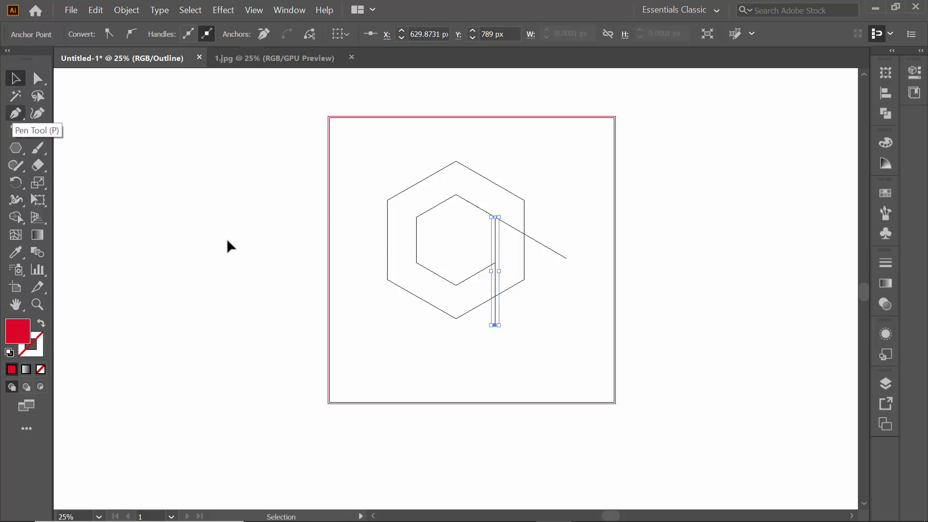
{"action": "left_click", "coordinate": [251, 247]}
- Try a segment from the inner hexagon's lower-right corner down-left, then undo it
{"action": "left_click", "coordinate": [16, 115]}
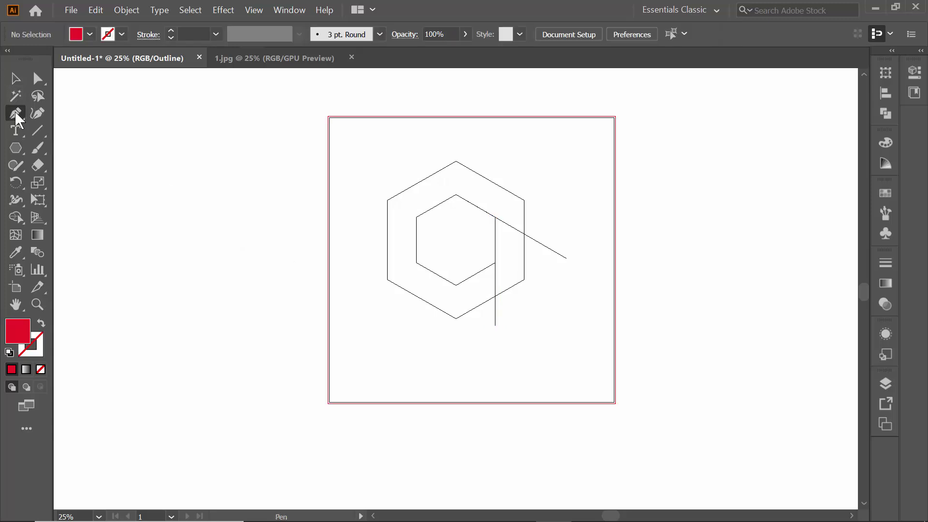
{"action": "left_click", "coordinate": [495, 262]}
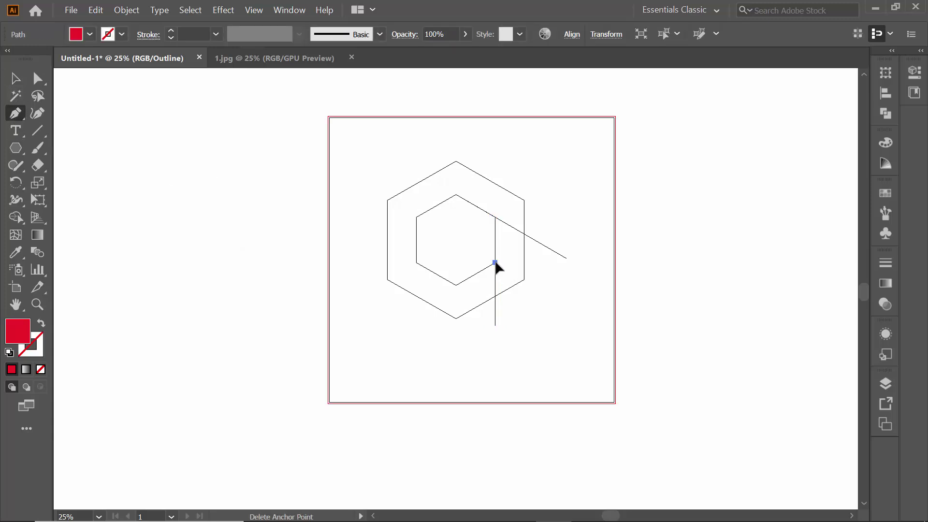
{"action": "key", "text": "ctrl"}
{"action": "key", "text": "ctrl+equal"}
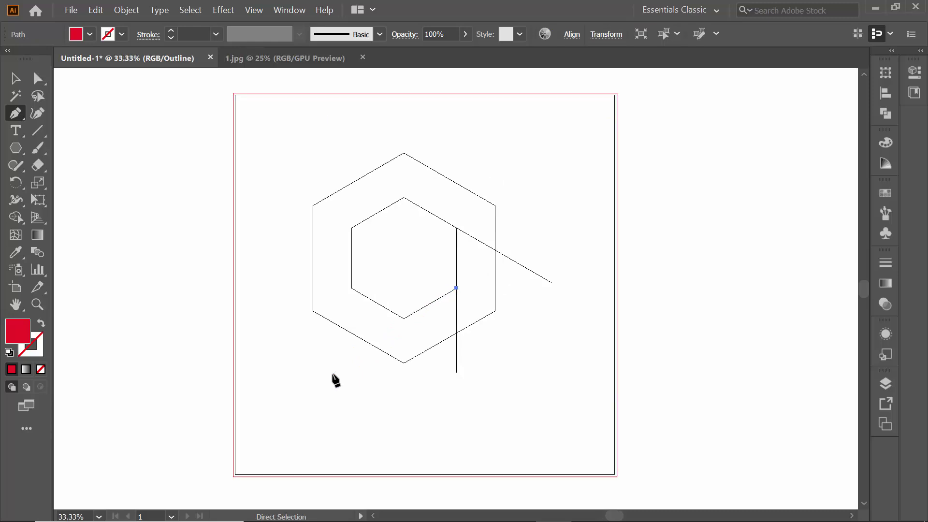
{"action": "key", "text": "ctrl+equal"}
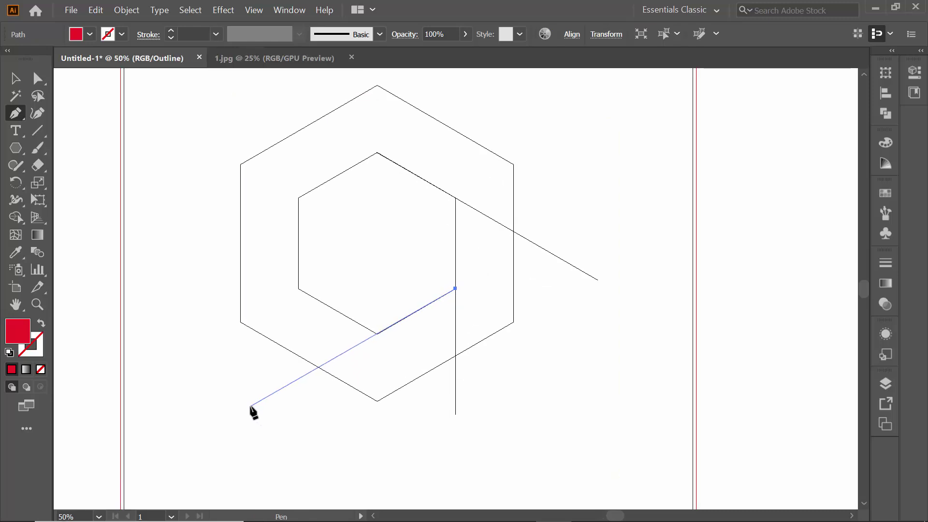
{"action": "left_click", "coordinate": [252, 408]}
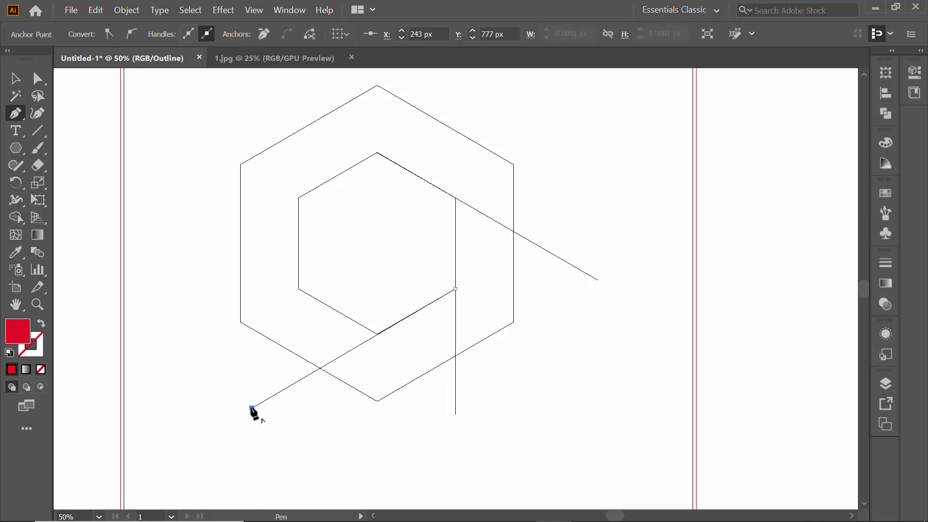
{"action": "left_click", "coordinate": [250, 407], "text": "ctrl"}
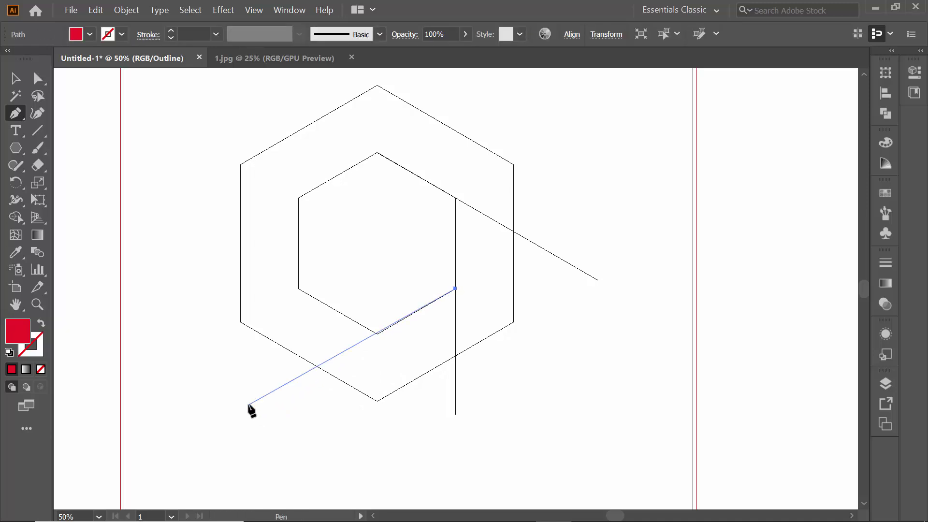
{"action": "left_click_drag", "start_coordinate": [249, 409], "coordinate": [254, 406]}
{"action": "left_click", "coordinate": [254, 407], "text": "ctrl"}
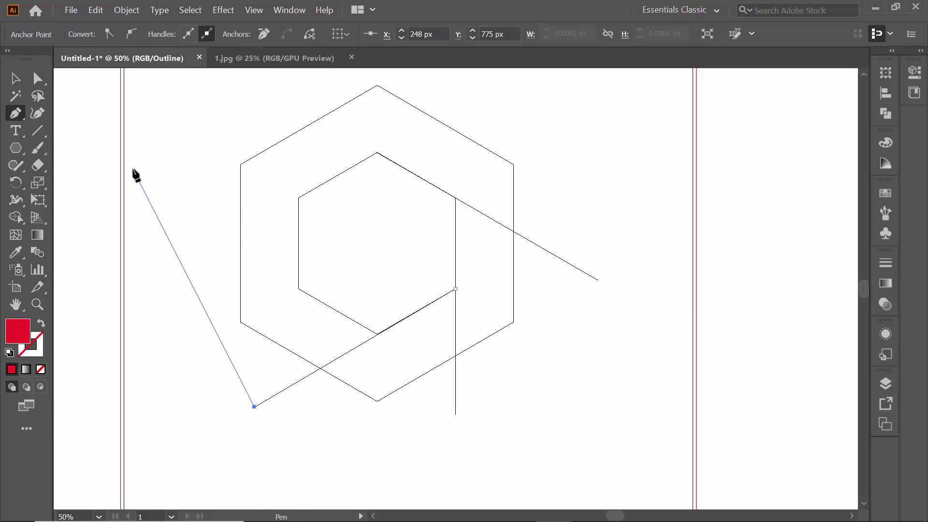
{"action": "key", "text": "Escape"}
{"action": "left_click", "coordinate": [15, 79]}
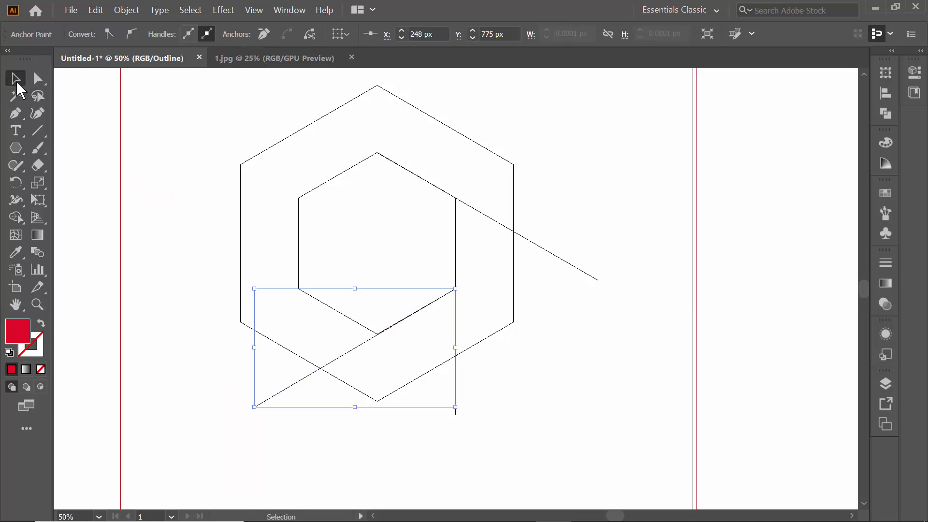
{"action": "left_click", "coordinate": [567, 329]}
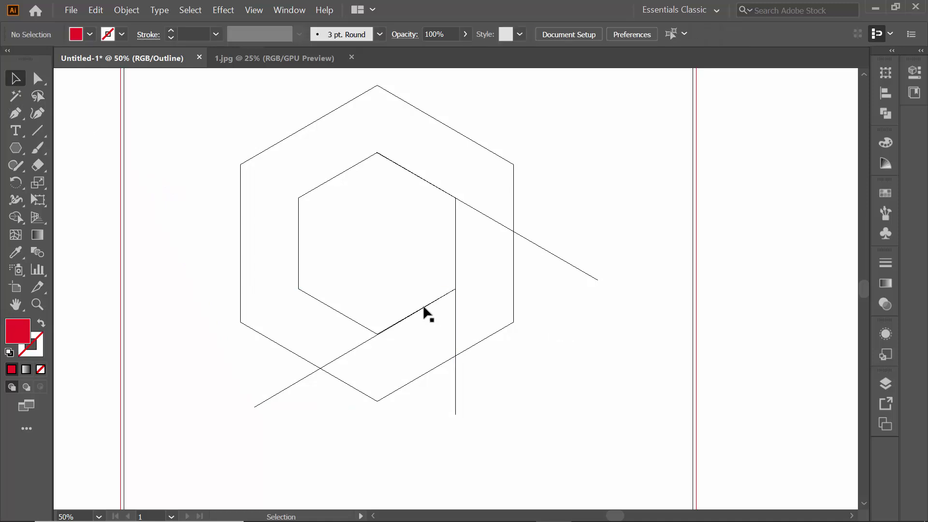
{"action": "key", "text": "ctrl+equal"}
{"action": "key", "text": "ctrl+equal"}
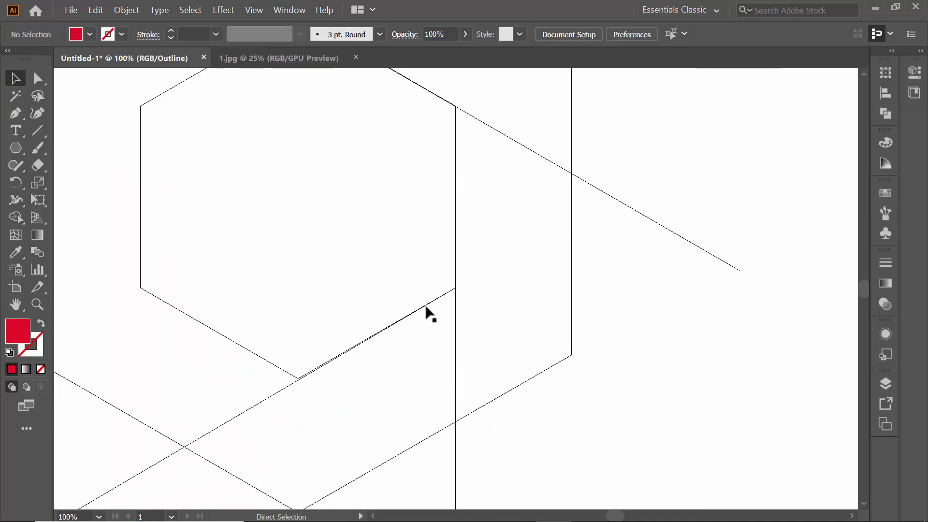
{"action": "key", "text": "ctrl+z"}
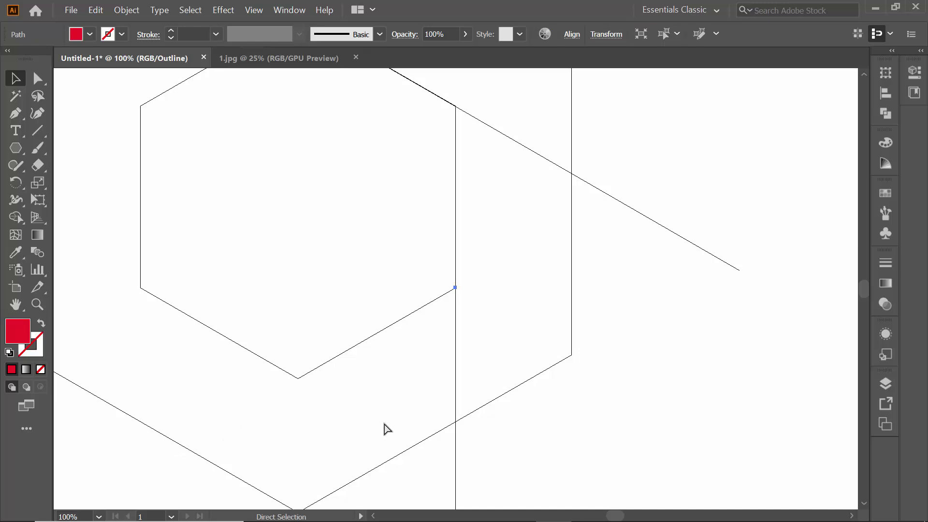
{"action": "left_click", "coordinate": [460, 342]}
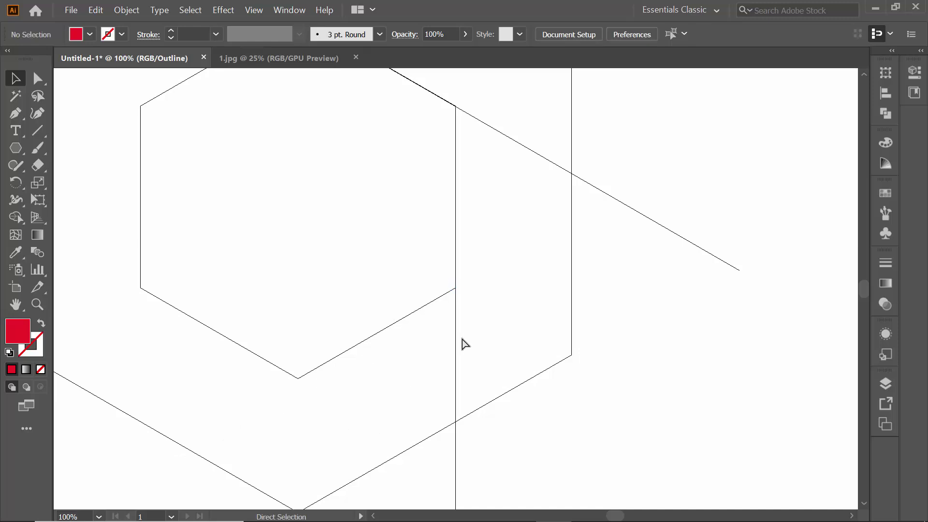
- Extend the path from its open endpoint to a new anchor down-left of the outer hexagon
{"action": "left_click", "coordinate": [17, 113]}
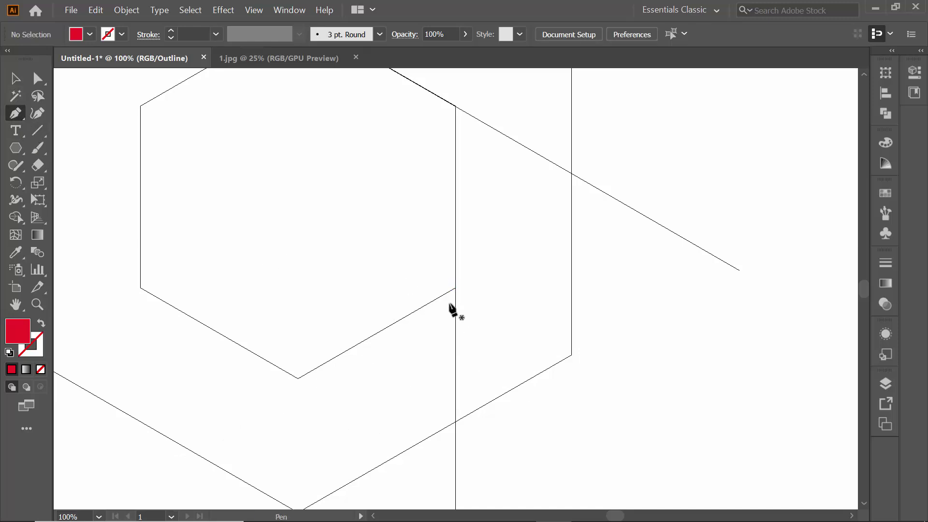
{"action": "left_click", "coordinate": [455, 288]}
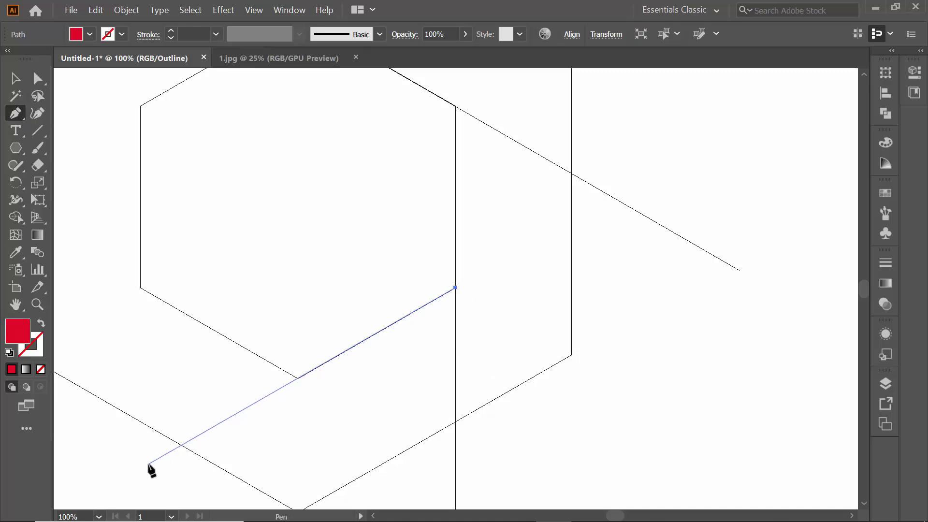
{"action": "left_click_drag", "start_coordinate": [148, 465], "coordinate": [155, 428]}
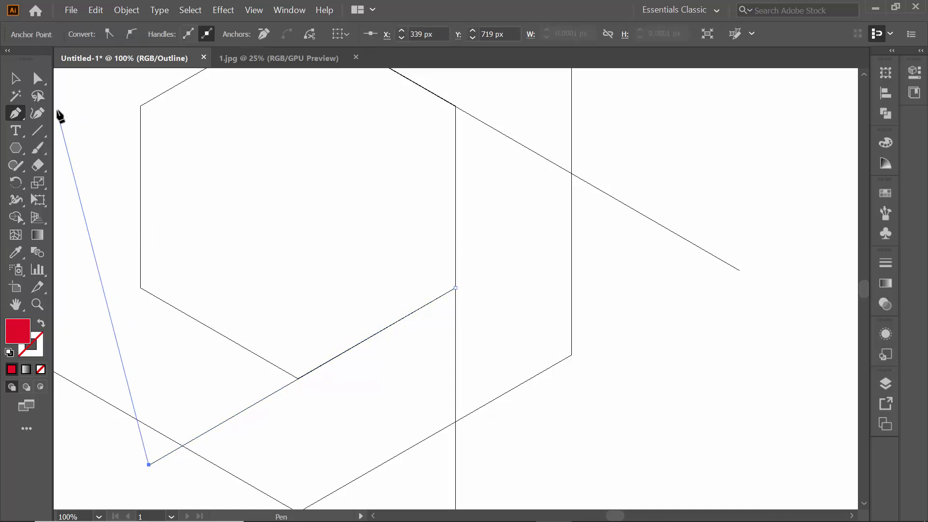
{"action": "left_click", "coordinate": [15, 78]}
{"action": "left_click", "coordinate": [19, 111]}
{"action": "scroll", "coordinate": [372, 203], "scroll_direction": "down", "scroll_amount": 2}
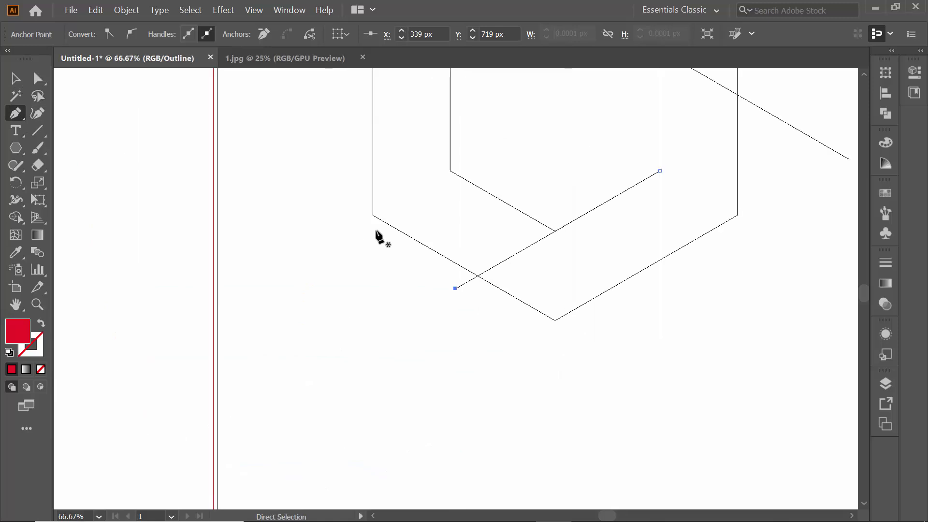
{"action": "key", "text": "ctrl+minus"}
{"action": "key", "text": "ctrl+minus"}
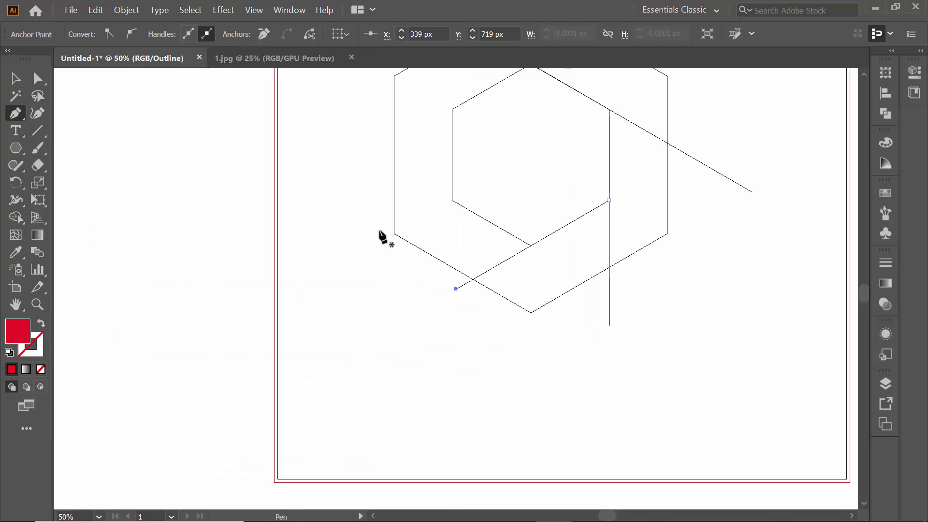
{"action": "left_click", "coordinate": [15, 78]}
{"action": "left_click", "coordinate": [189, 187]}
- Draw a line from the inner hexagon's bottom corner up-left past the outer hexagon
{"action": "left_click", "coordinate": [15, 113]}
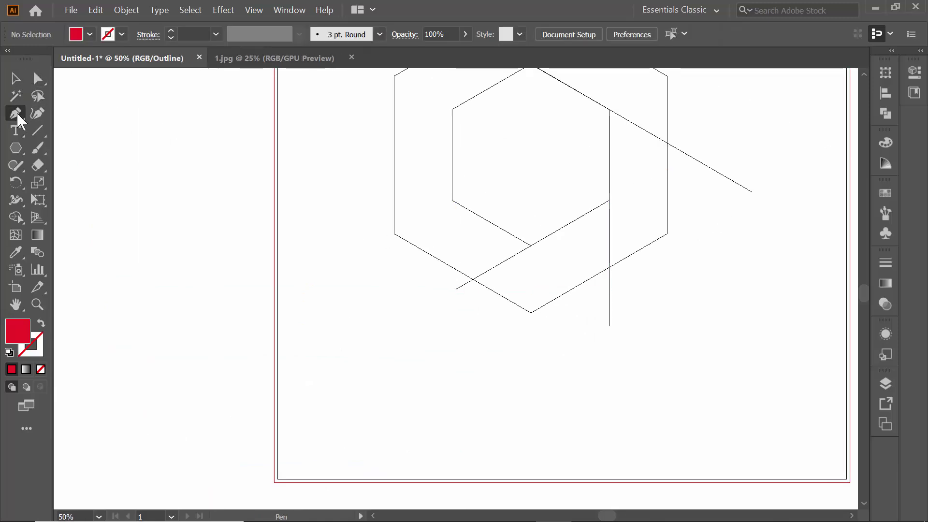
{"action": "left_click", "coordinate": [530, 246]}
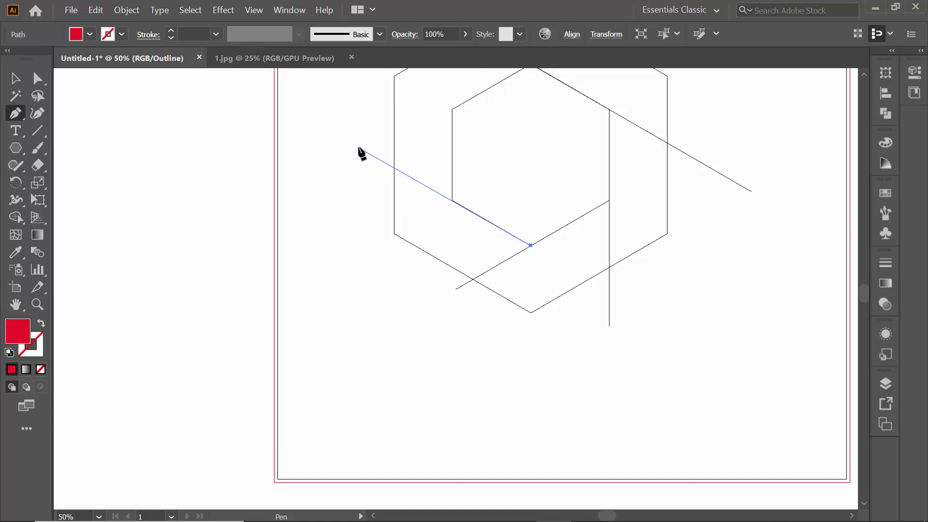
{"action": "key", "text": "ctrl+plus"}
{"action": "key", "text": "ctrl+plus"}
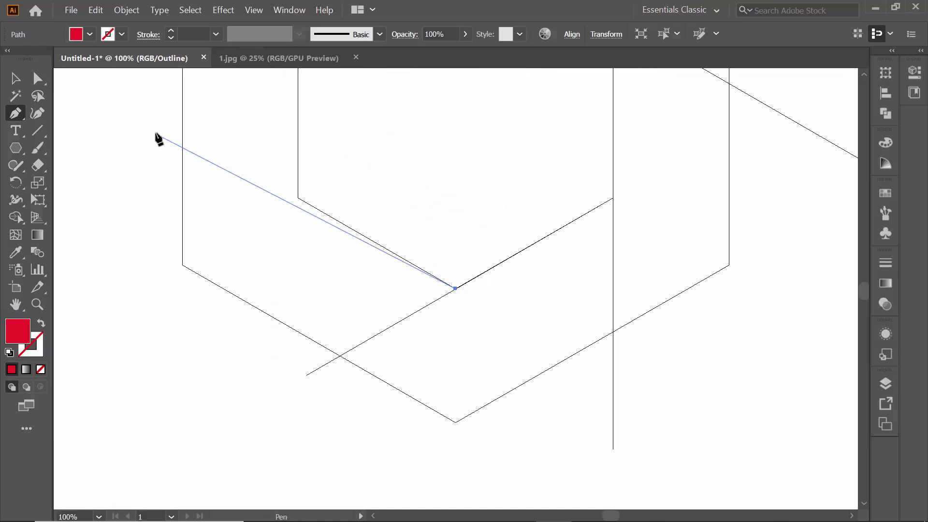
{"action": "left_click", "coordinate": [146, 110]}
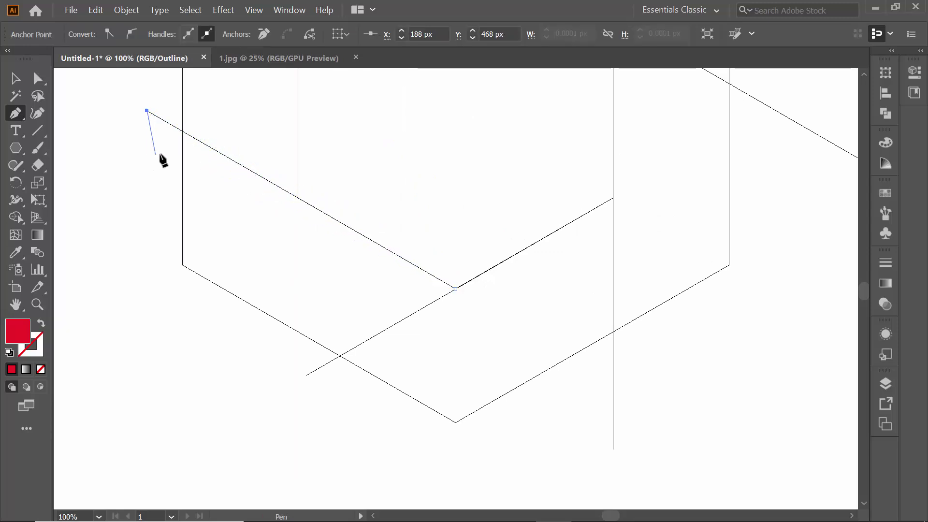
{"action": "left_click", "coordinate": [16, 80]}
{"action": "scroll", "coordinate": [306, 300], "scroll_direction": "up", "scroll_amount": 1}
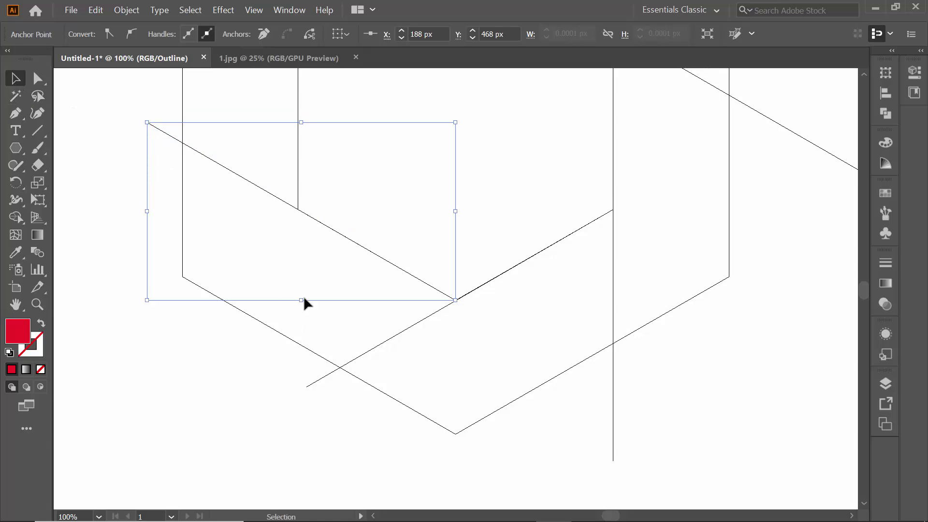
{"action": "left_click", "coordinate": [127, 138]}
{"action": "scroll", "coordinate": [350, 324], "scroll_direction": "up", "scroll_amount": 1}
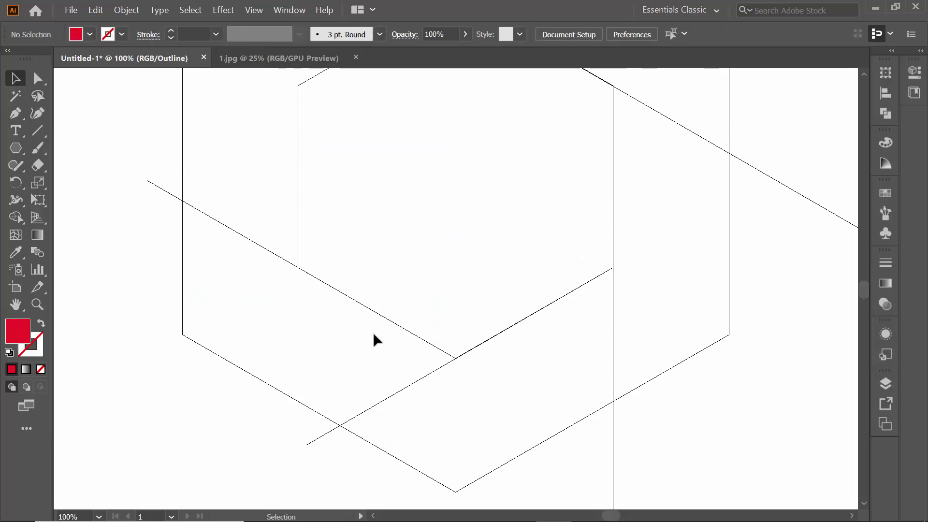
- Draw a vertical line from the inner hexagon's lower-left corner above the ring, deleting a stray anchor
{"action": "key", "text": "ctrl+minus"}
{"action": "key", "text": "ctrl+minus"}
{"action": "key", "text": "ctrl+minus"}
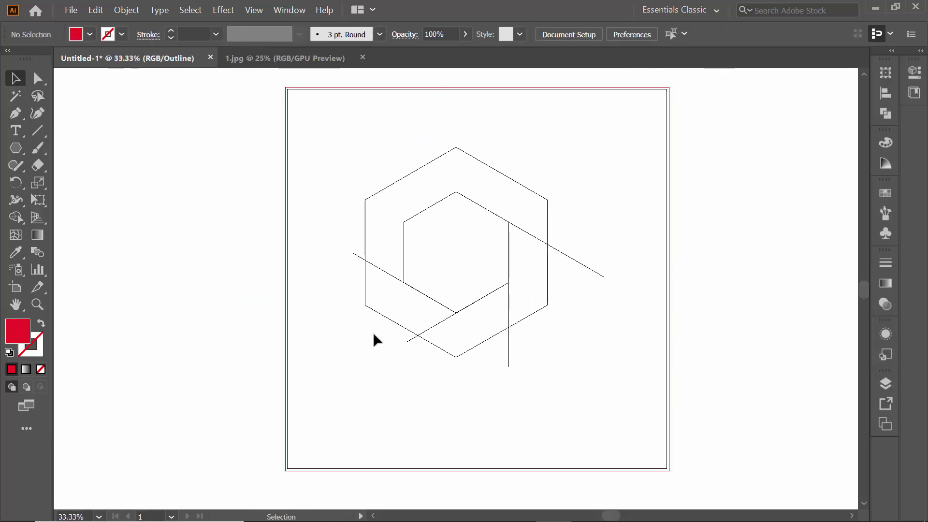
{"action": "left_click", "coordinate": [18, 114]}
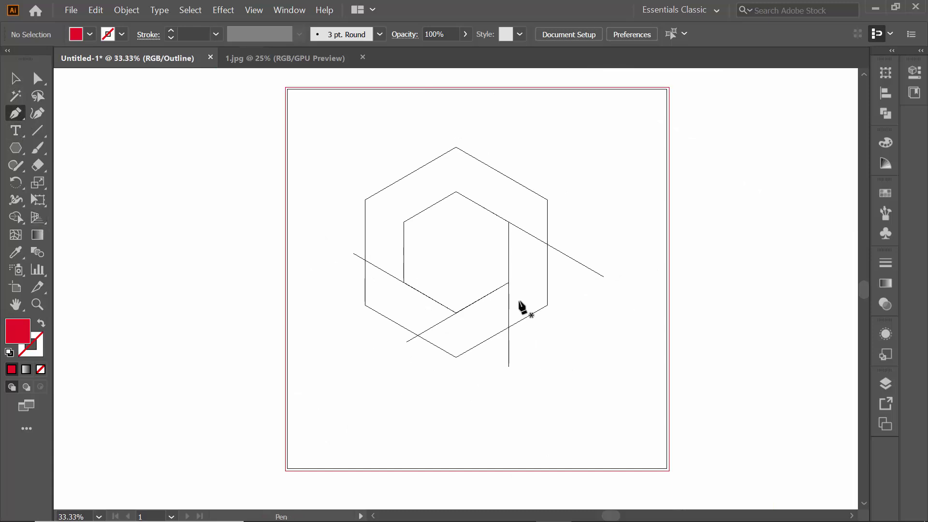
{"action": "left_click", "coordinate": [404, 282]}
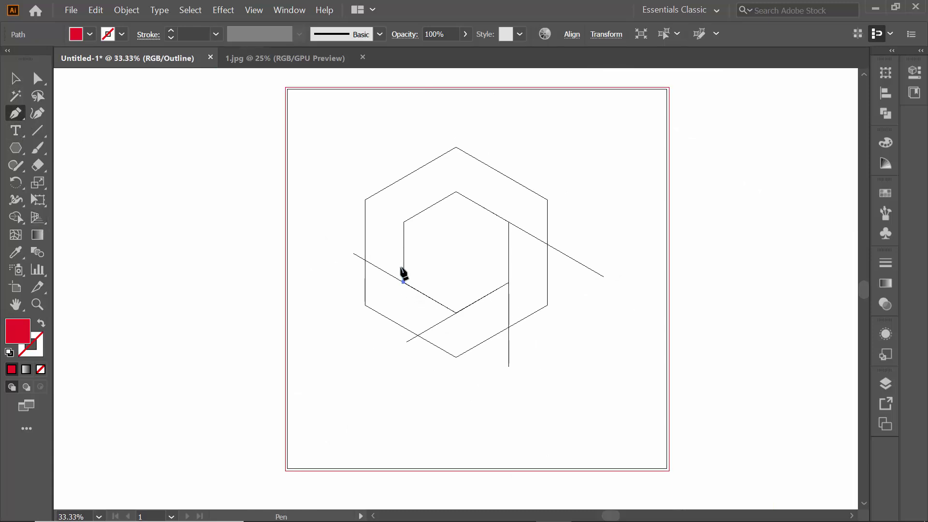
{"action": "left_click", "coordinate": [404, 145]}
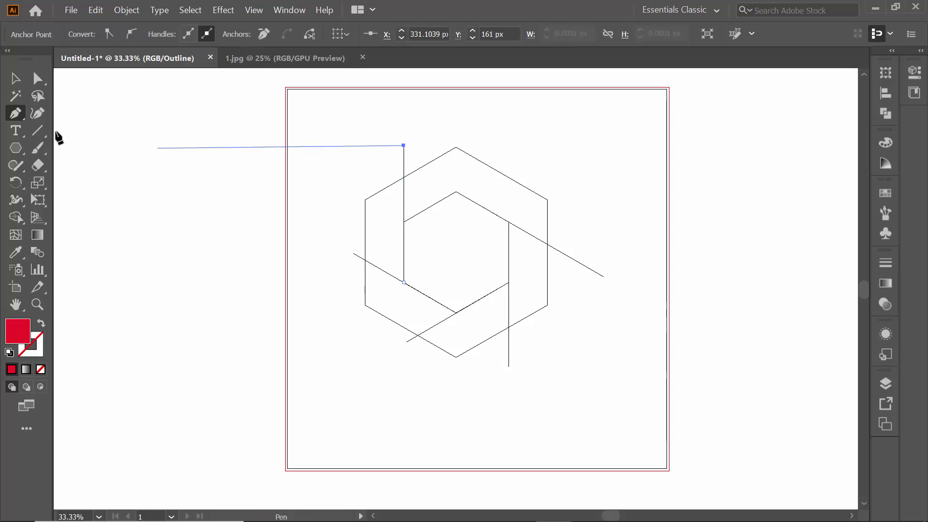
{"action": "left_click", "coordinate": [15, 113]}
{"action": "left_click", "coordinate": [192, 128]}
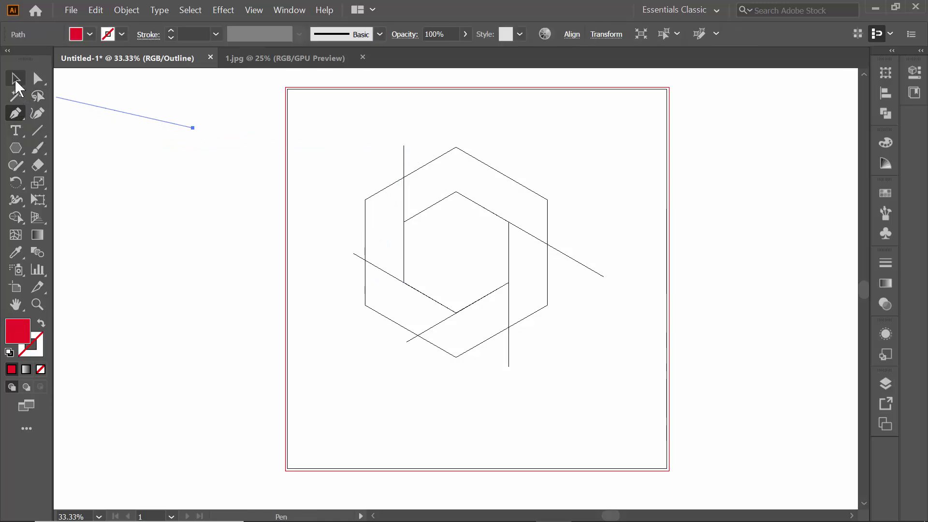
{"action": "left_click", "coordinate": [15, 78]}
{"action": "left_click_drag", "start_coordinate": [140, 100], "coordinate": [266, 169]}
{"action": "key", "text": "Delete"}
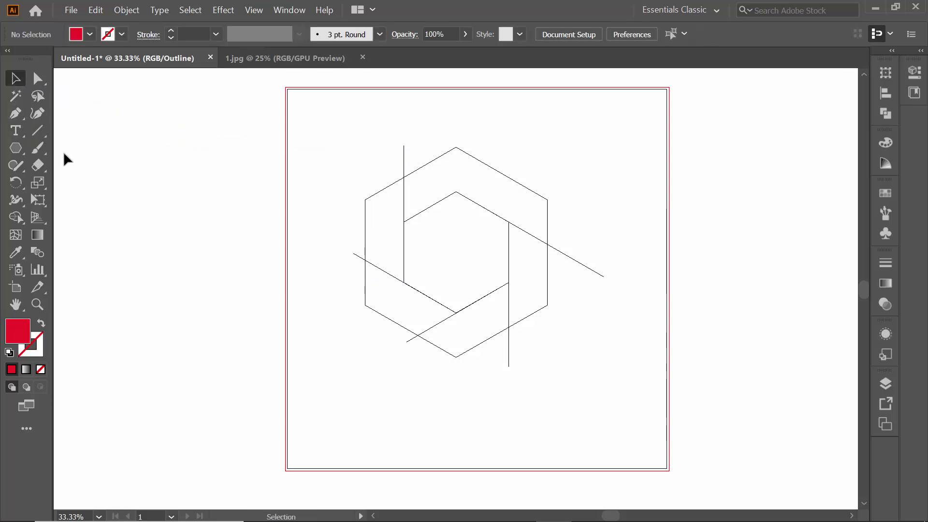
- Draw a line from the inner hexagon's upper-left corner beyond the ring's upper-right edge
{"action": "left_click", "coordinate": [15, 113]}
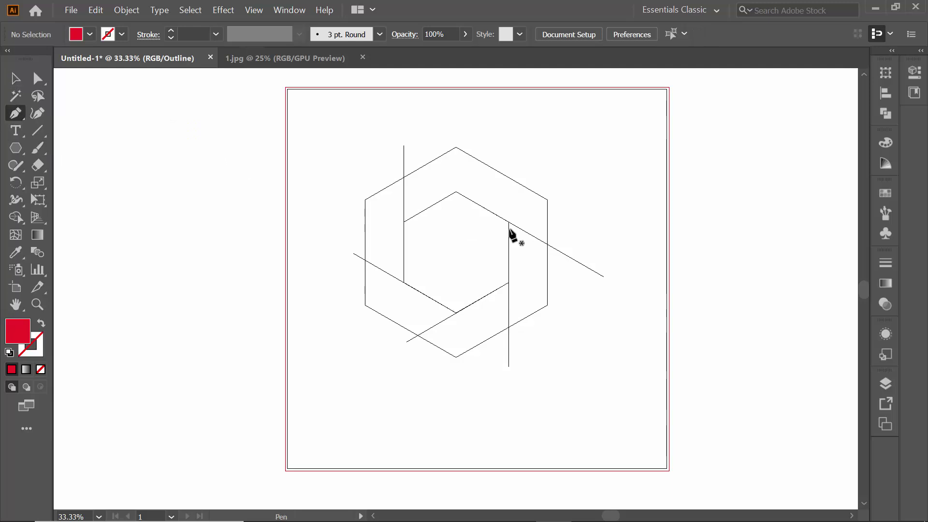
{"action": "left_click", "coordinate": [404, 221]}
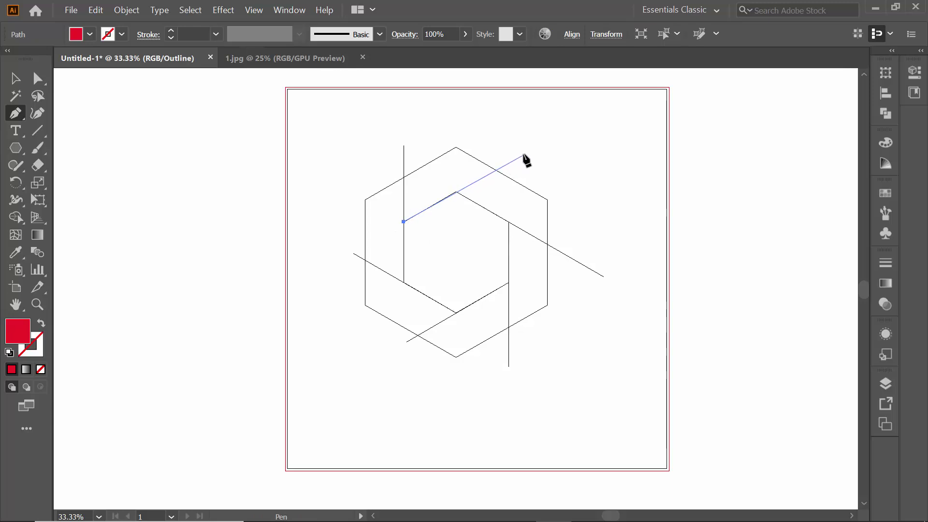
{"action": "key", "text": "ctrl+equal"}
{"action": "key", "text": "ctrl+equal"}
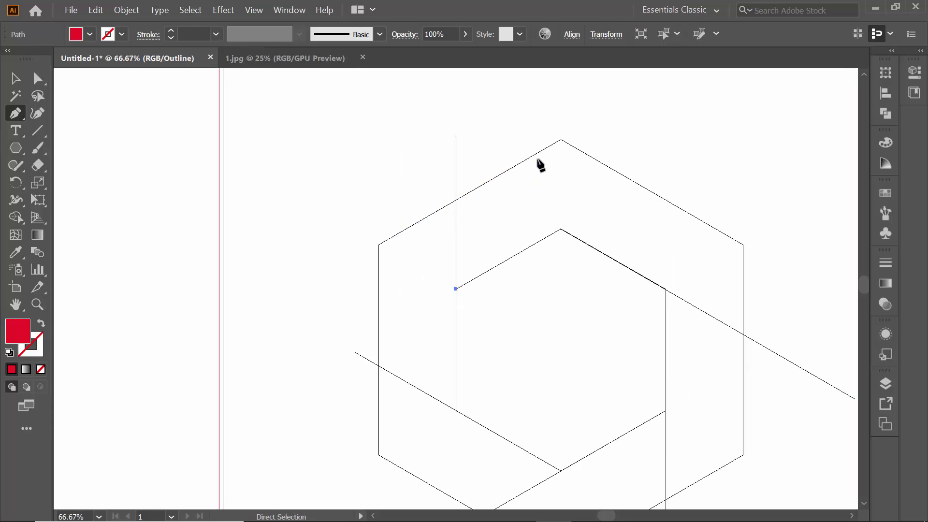
{"action": "left_click", "coordinate": [664, 170]}
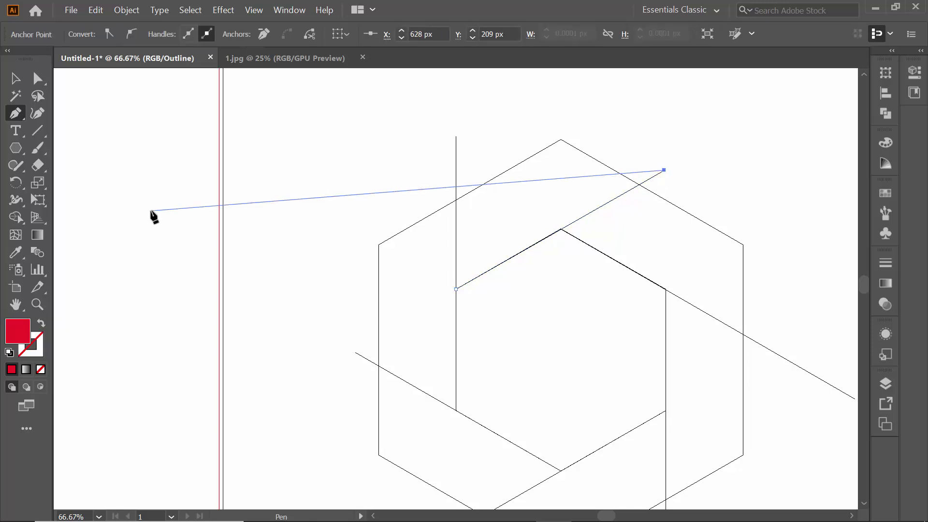
{"action": "key", "text": "v"}
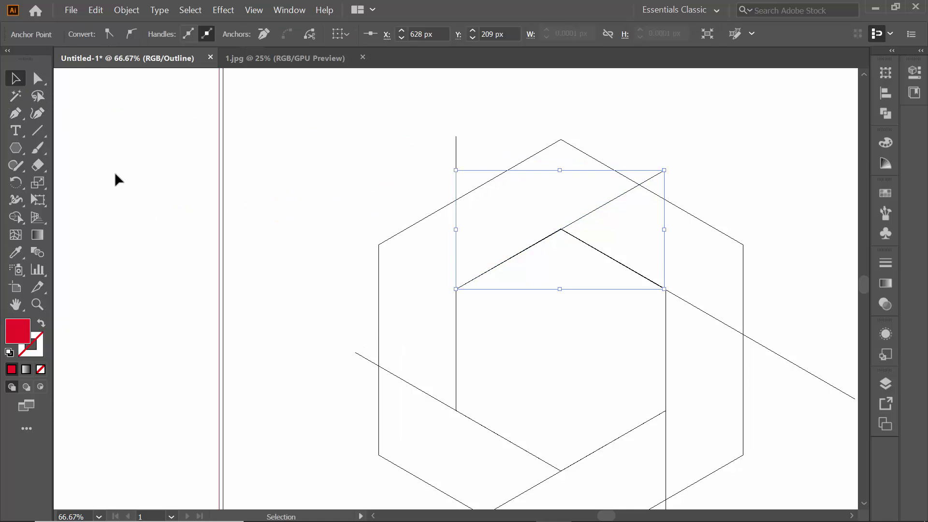
{"action": "left_click", "coordinate": [141, 174]}
{"action": "scroll", "coordinate": [677, 343], "scroll_direction": "down", "scroll_amount": 3}
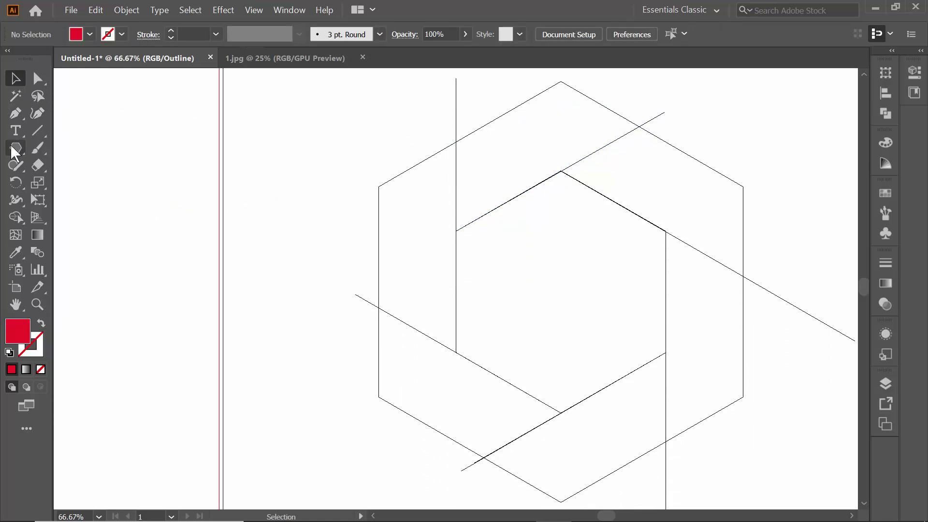
- Switch back to colour preview and marquee-select all the hexagon artwork
{"action": "key", "text": "ctrl+minus"}
{"action": "key", "text": "ctrl+minus"}
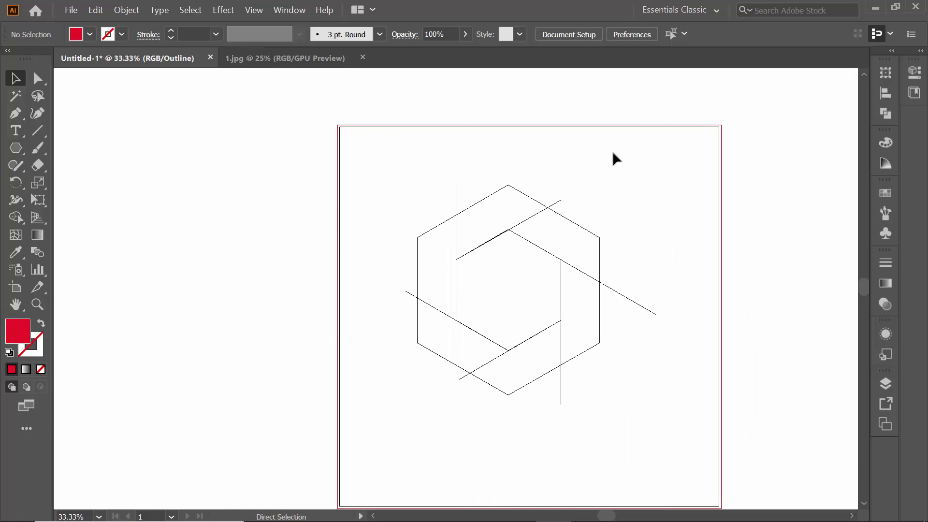
{"action": "key", "text": "ctrl+y"}
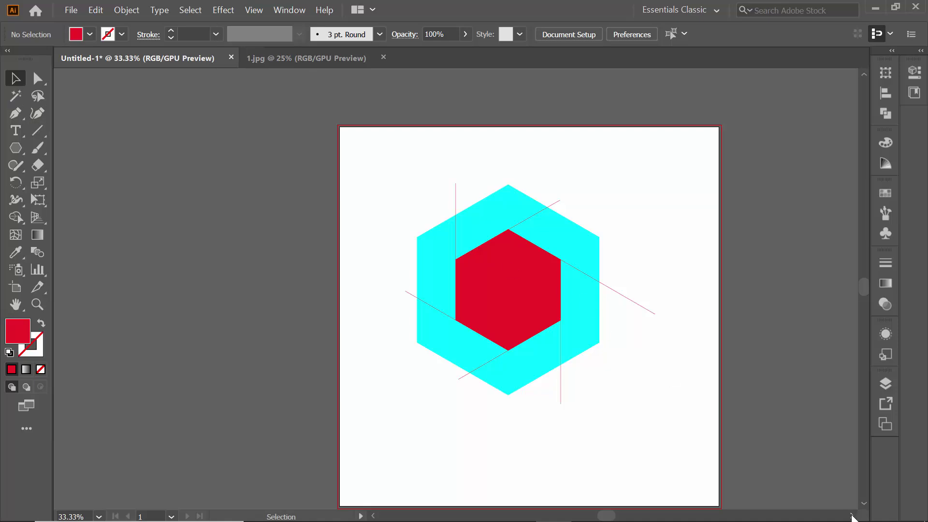
{"action": "scroll", "coordinate": [653, 401], "scroll_direction": "down", "scroll_amount": 2}
{"action": "left_click_drag", "start_coordinate": [385, 130], "coordinate": [656, 364]}
{"action": "left_click", "coordinate": [295, 190]}
{"action": "left_click_drag", "start_coordinate": [383, 154], "coordinate": [651, 373]}
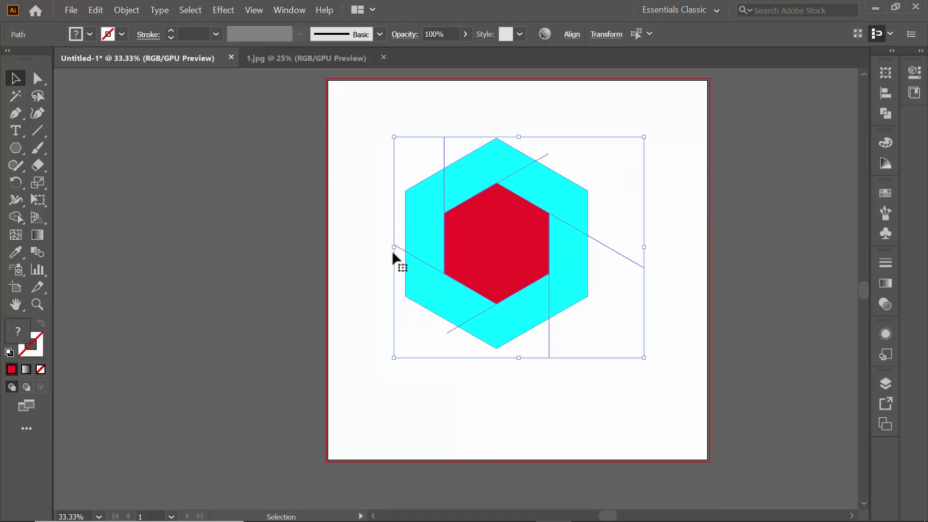
- Try no fill and a white stroke on all selected shapes, then undo it
{"action": "left_click", "coordinate": [90, 33]}
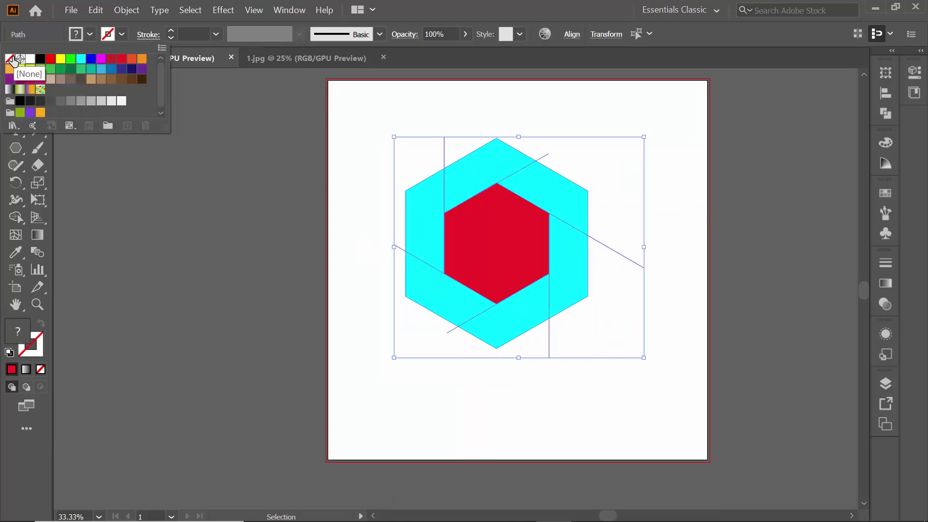
{"action": "left_click", "coordinate": [10, 59]}
{"action": "left_click", "coordinate": [122, 34]}
{"action": "left_click", "coordinate": [122, 34]}
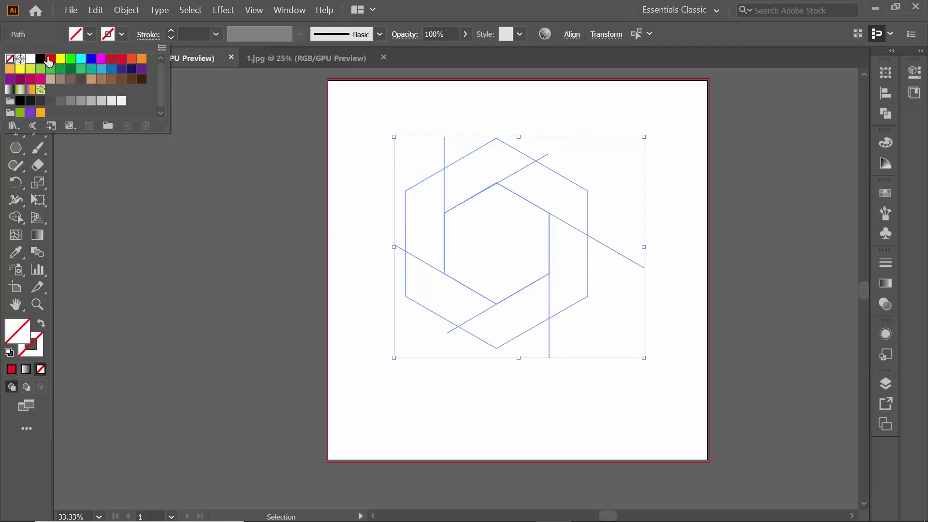
{"action": "left_click", "coordinate": [30, 58]}
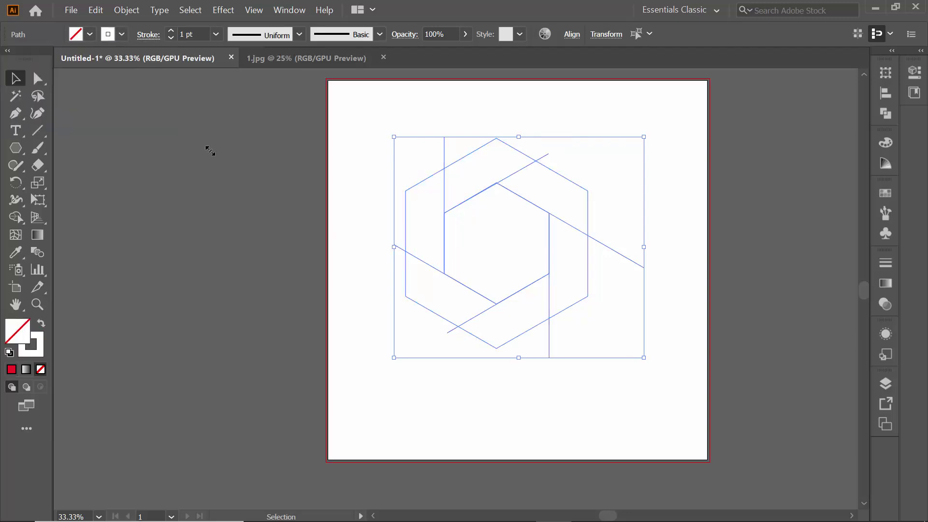
{"action": "left_click", "coordinate": [228, 162]}
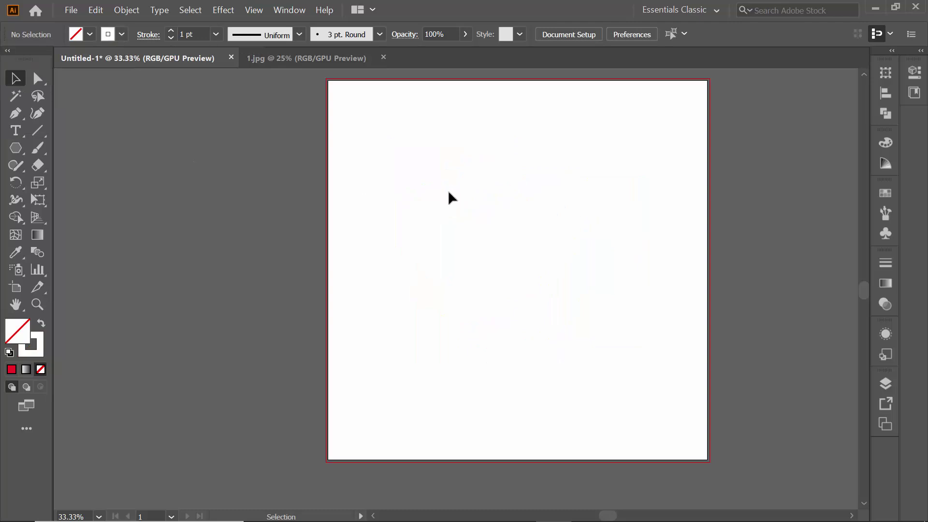
{"action": "key", "text": "ctrl+z"}
{"action": "key", "text": "ctrl+z"}
{"action": "key", "text": "ctrl+z"}
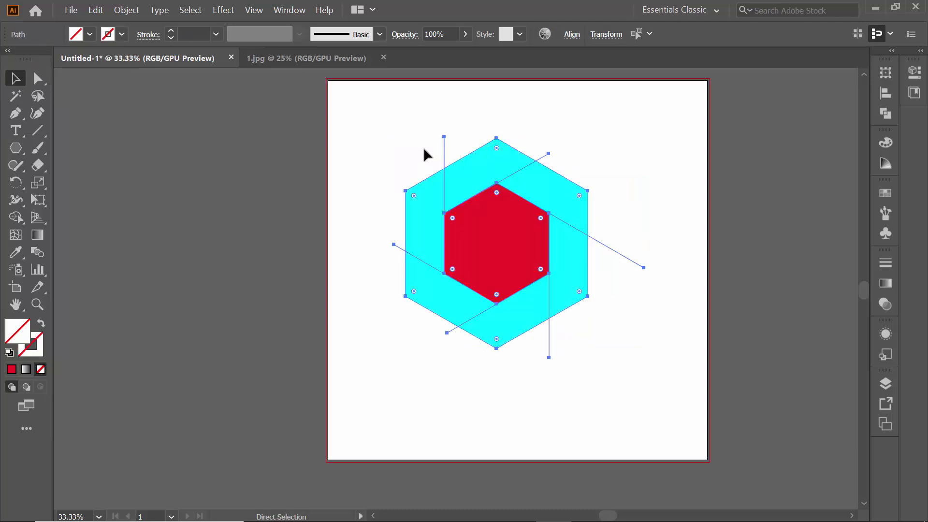
{"action": "key", "text": "a"}
{"action": "key", "text": "v"}
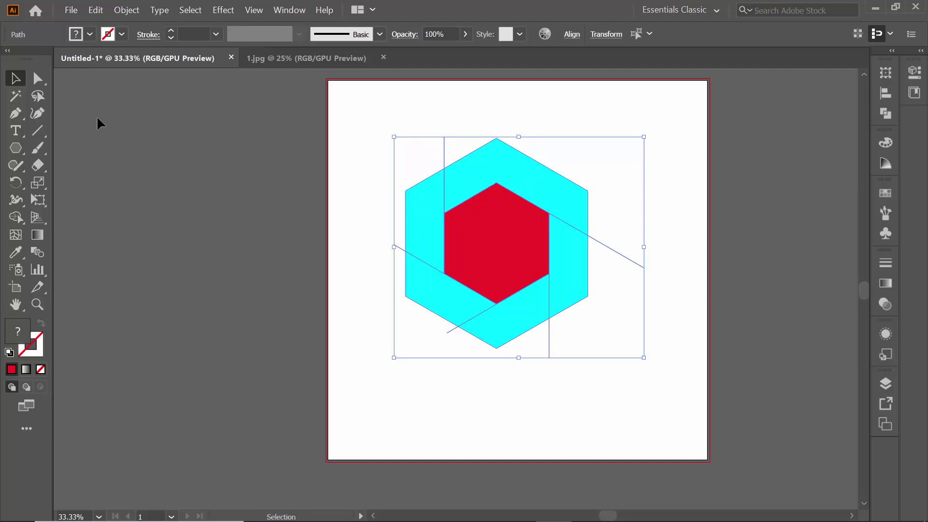
{"action": "key", "text": "ctrl+z"}
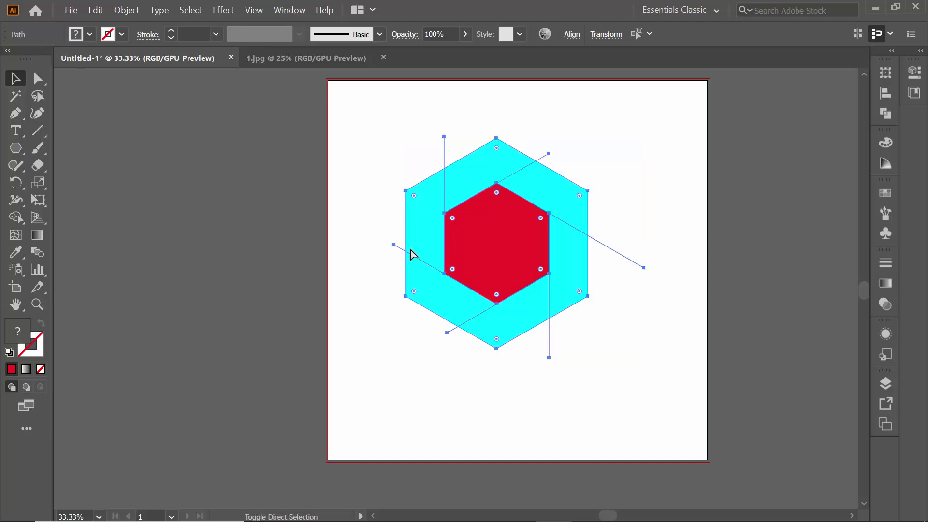
{"action": "left_click", "coordinate": [264, 180]}
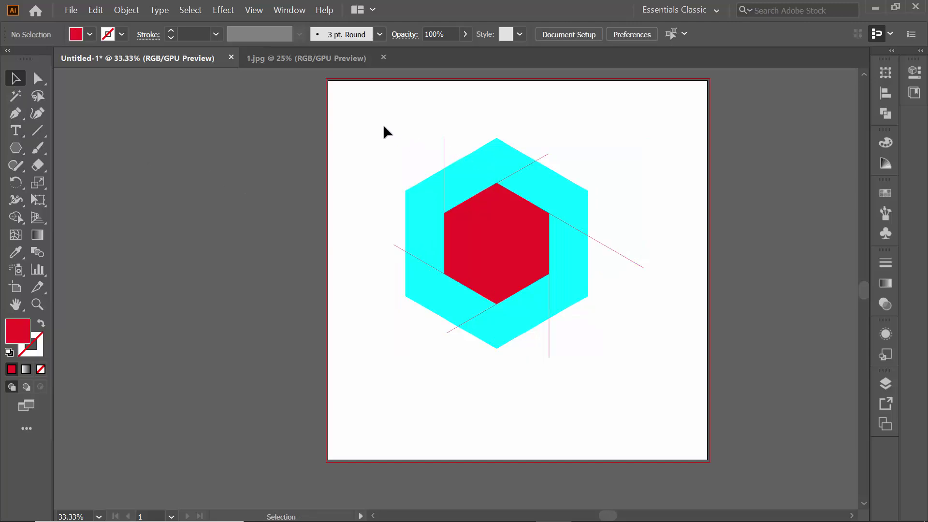
- Select only the cutting lines and give them no fill and a white 1 pt stroke
{"action": "left_click_drag", "start_coordinate": [365, 122], "coordinate": [619, 356]}
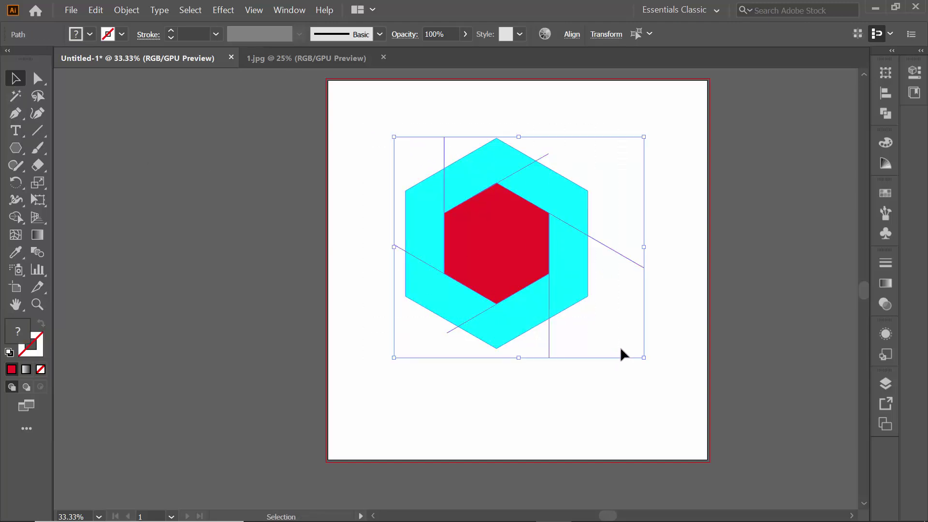
{"action": "left_click", "coordinate": [550, 195], "text": "shift"}
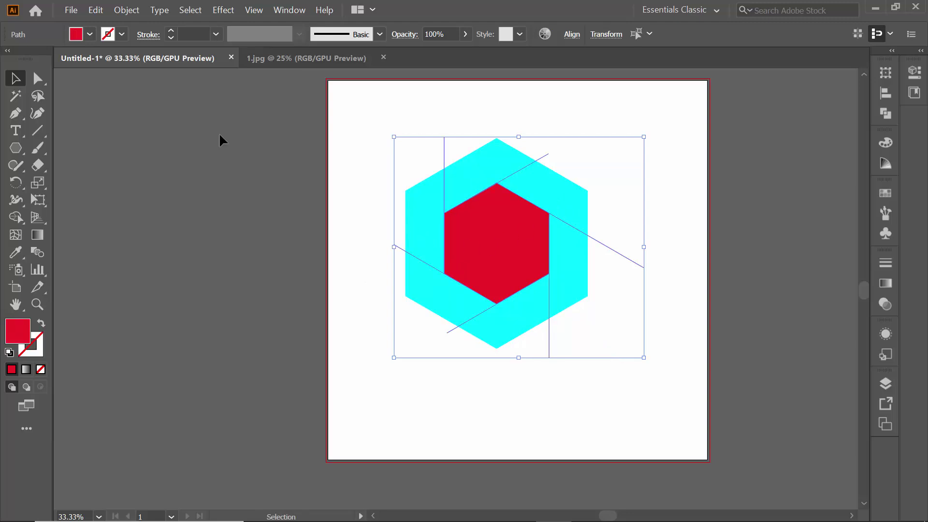
{"action": "left_click", "coordinate": [90, 33]}
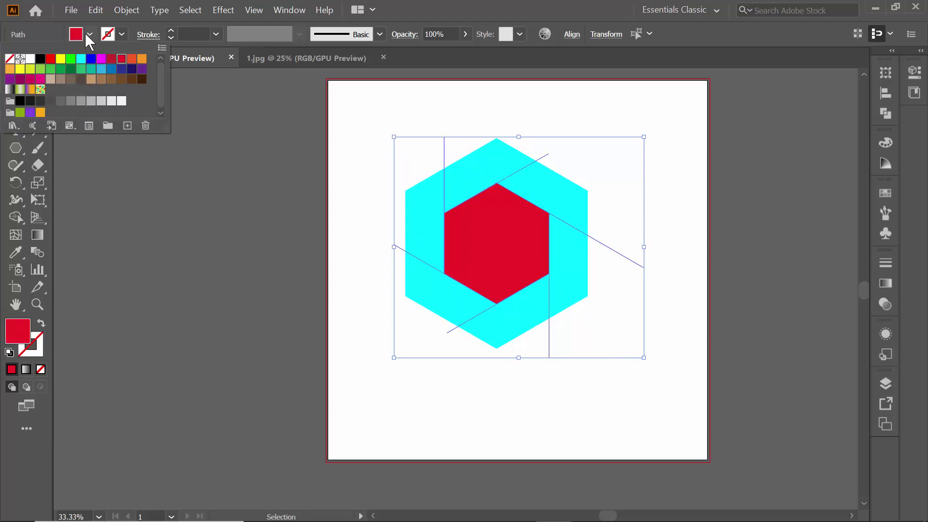
{"action": "left_click", "coordinate": [10, 60]}
{"action": "left_click", "coordinate": [122, 35]}
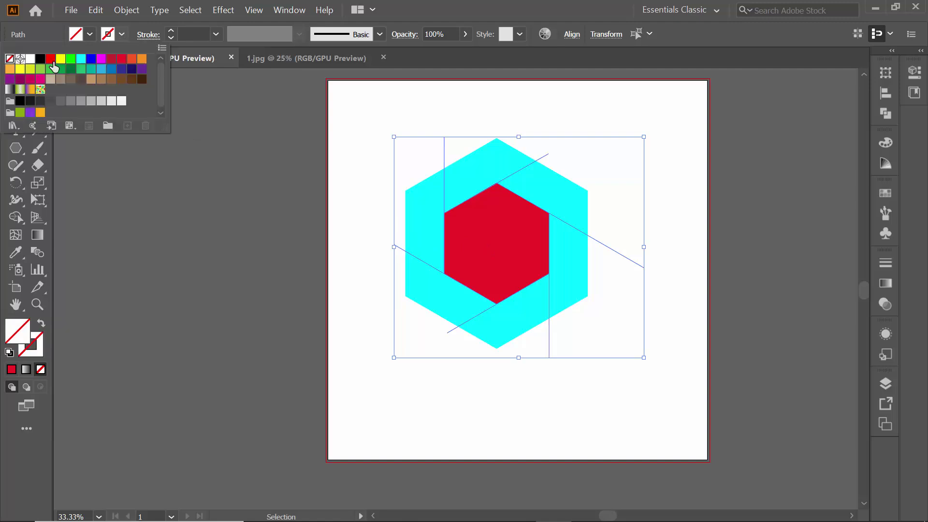
{"action": "left_click", "coordinate": [30, 58]}
{"action": "left_click", "coordinate": [202, 167]}
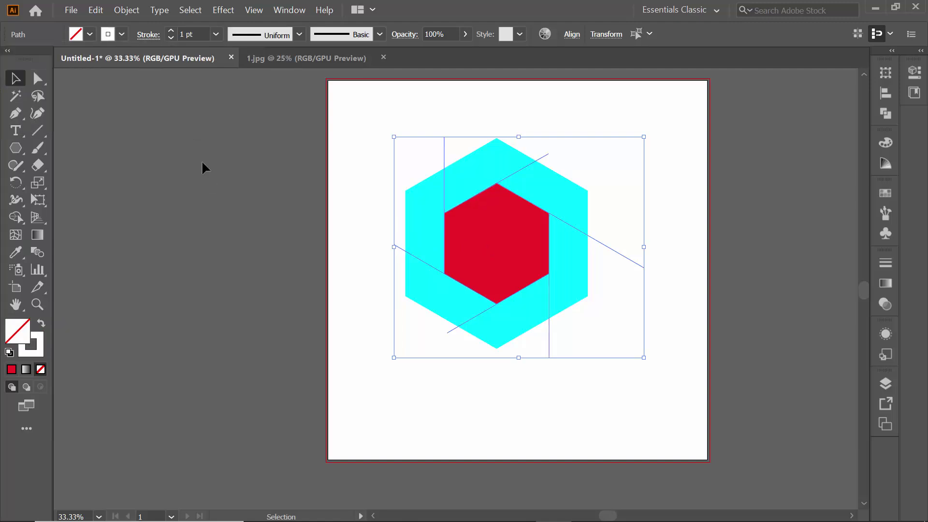
{"action": "left_click", "coordinate": [230, 178]}
{"action": "left_click_drag", "start_coordinate": [392, 127], "coordinate": [674, 344]}
{"action": "key", "text": "ctrl+="}
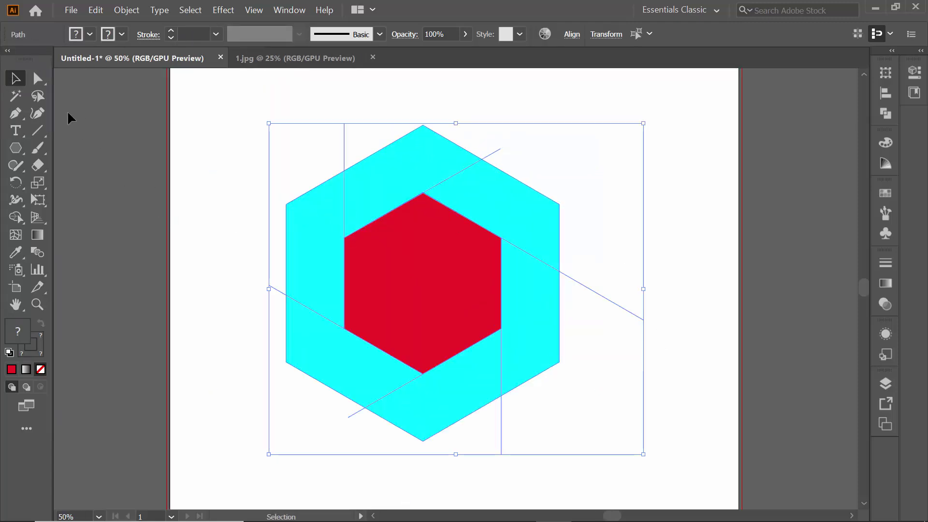
{"action": "scroll", "coordinate": [456, 306], "scroll_direction": "down", "scroll_amount": 1}
{"action": "left_click", "coordinate": [147, 215]}
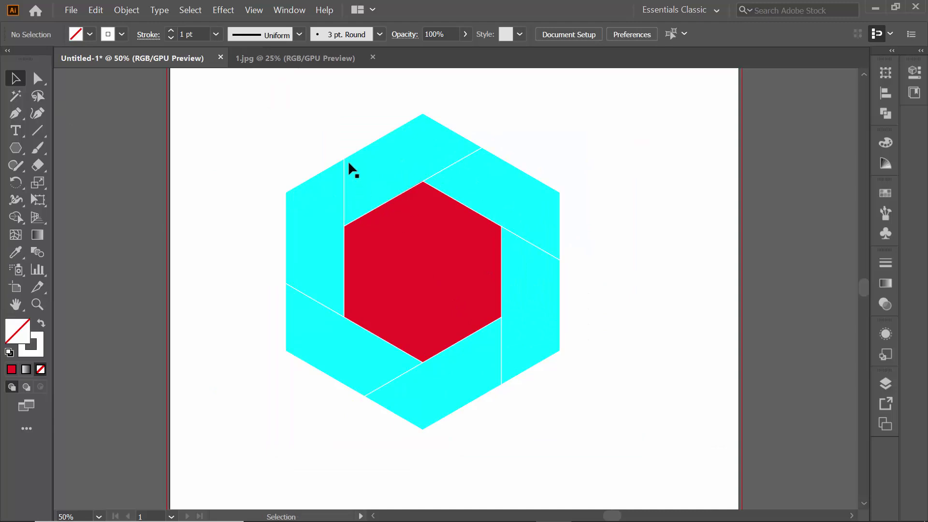
{"action": "scroll", "coordinate": [519, 269], "scroll_direction": "down", "scroll_amount": 1}
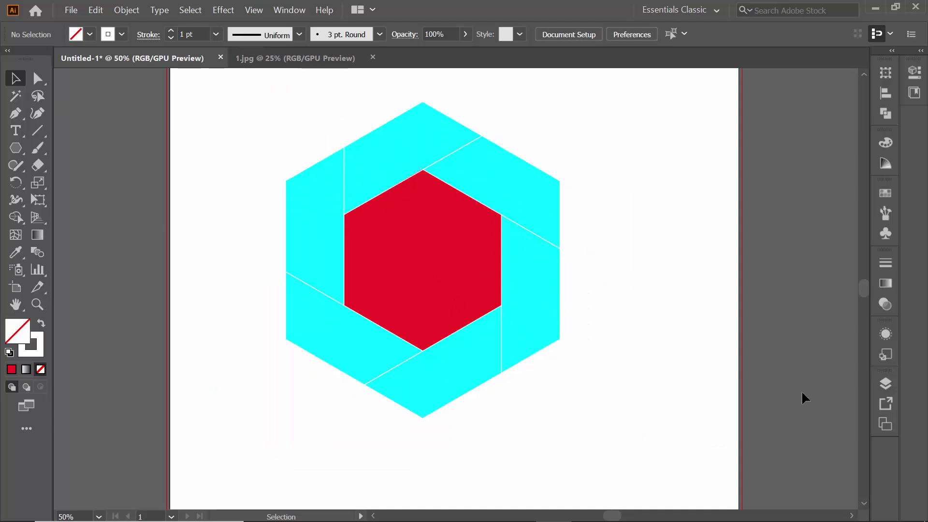
{"action": "scroll", "coordinate": [502, 355], "scroll_direction": "up", "scroll_amount": 1}
{"action": "left_click_drag", "start_coordinate": [248, 132], "coordinate": [557, 394]}
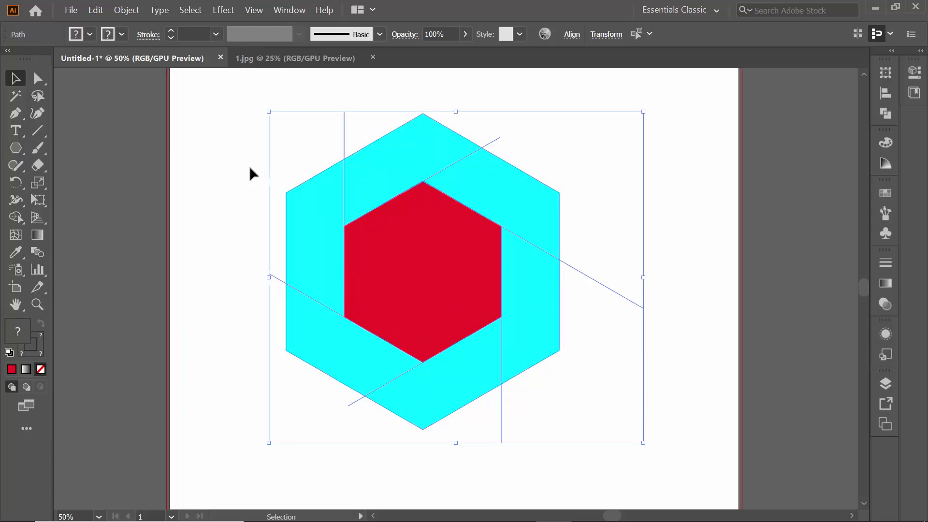
{"action": "left_click", "coordinate": [164, 159]}
{"action": "left_click_drag", "start_coordinate": [227, 97], "coordinate": [640, 421]}
- Divide the cyan hexagon along the cutting lines with Pathfinder and ungroup the pieces
{"action": "left_click", "coordinate": [886, 114]}
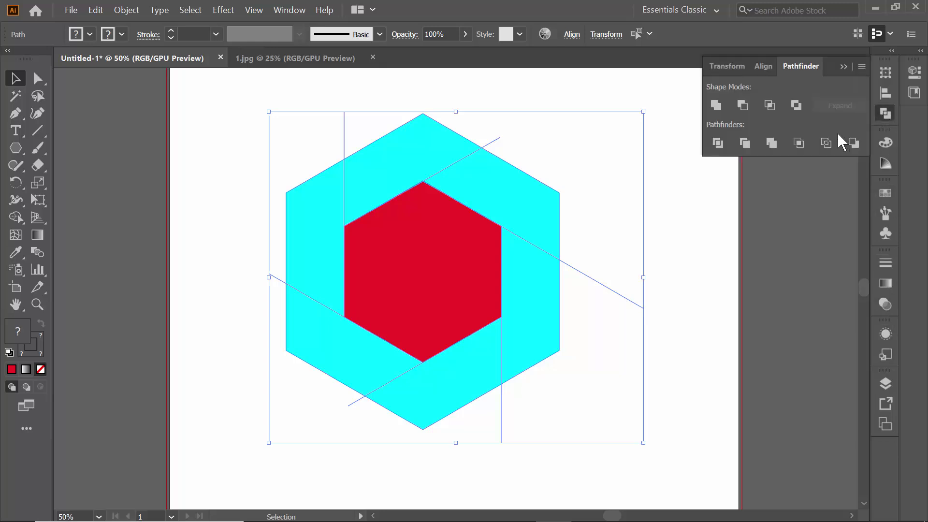
{"action": "left_click", "coordinate": [718, 144]}
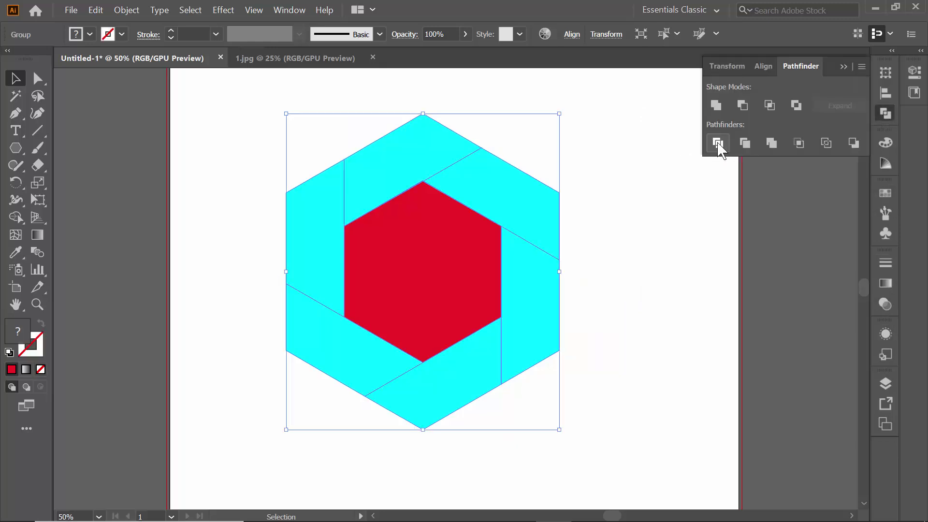
{"action": "right_click", "coordinate": [418, 262]}
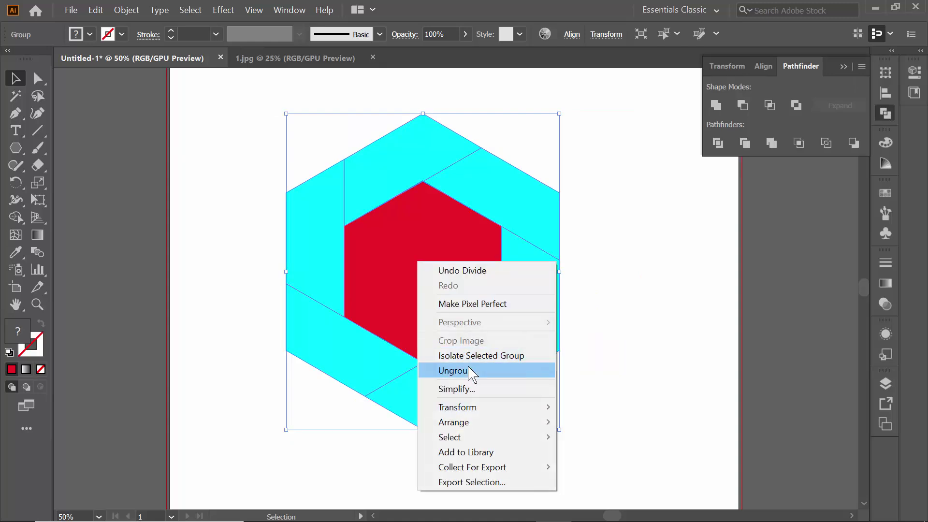
{"action": "left_click", "coordinate": [455, 370]}
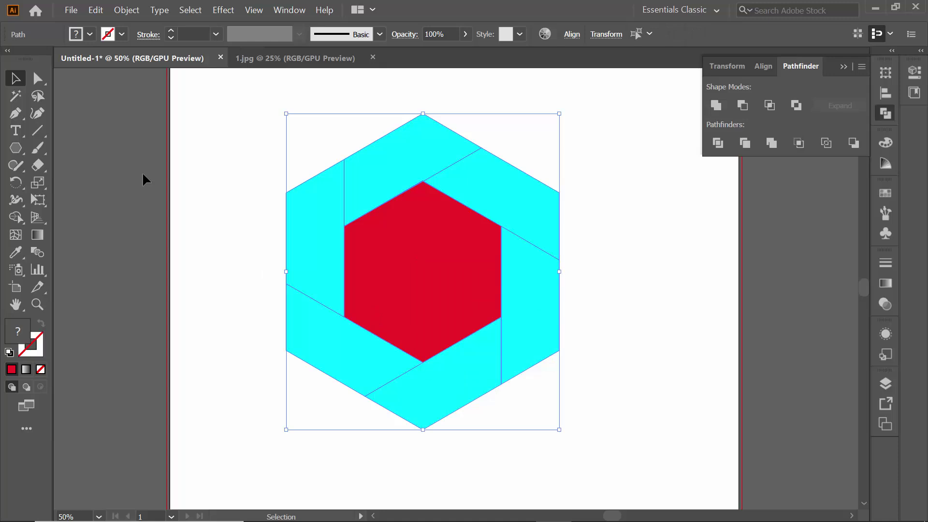
- Delete the red inner hexagon
{"action": "left_click", "coordinate": [95, 137]}
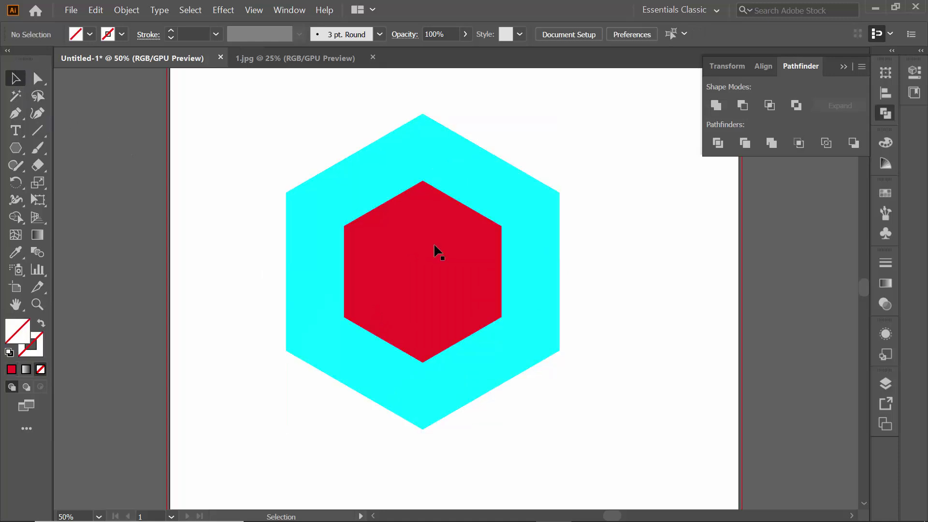
{"action": "left_click", "coordinate": [431, 269]}
{"action": "key", "text": "Delete"}
- Pull the ring pieces outward to check the split, then undo the moves
{"action": "left_click", "coordinate": [358, 168]}
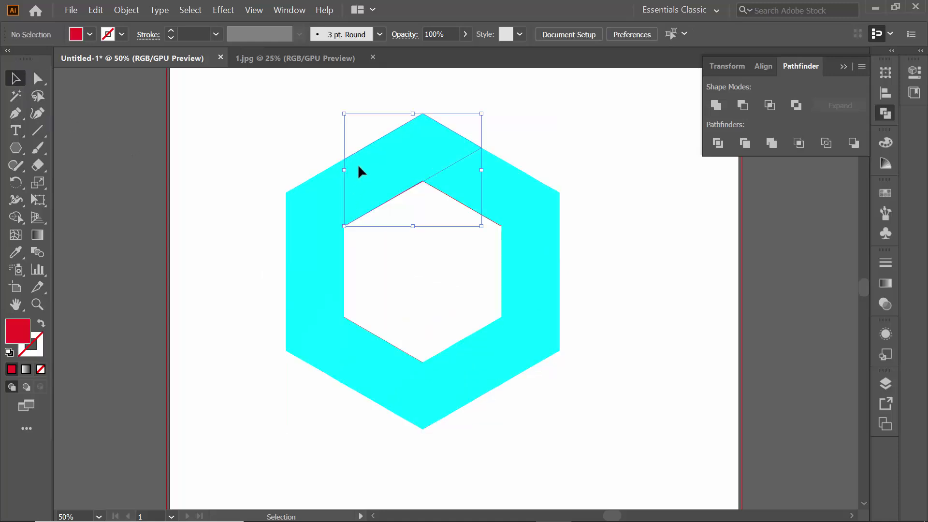
{"action": "left_click_drag", "start_coordinate": [418, 158], "coordinate": [402, 116]}
{"action": "left_click_drag", "start_coordinate": [496, 208], "coordinate": [548, 189]}
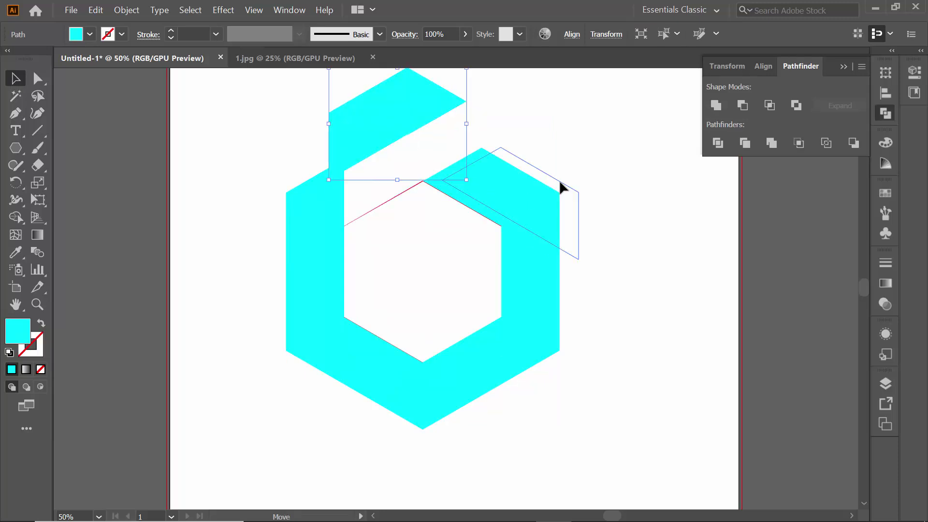
{"action": "left_click_drag", "start_coordinate": [532, 297], "coordinate": [623, 341]}
{"action": "left_click", "coordinate": [473, 375]}
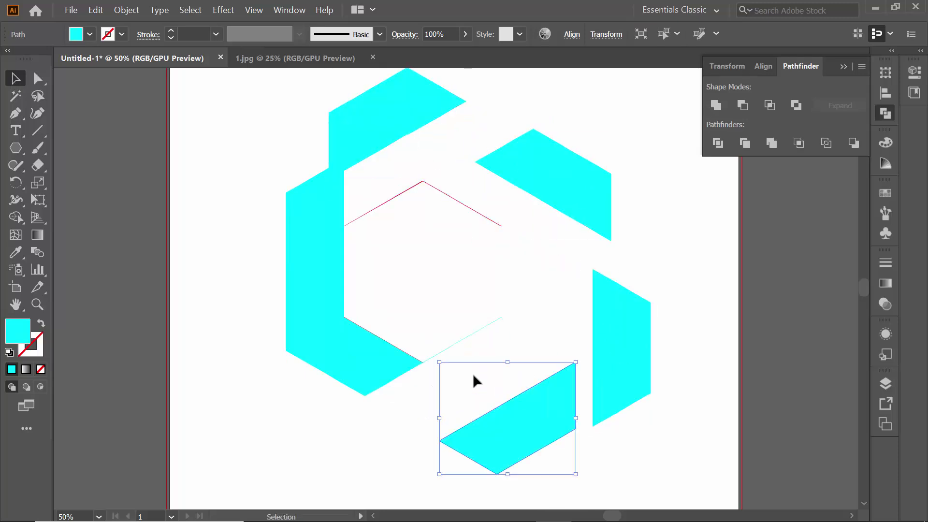
{"action": "left_click_drag", "start_coordinate": [367, 363], "coordinate": [335, 393]}
{"action": "left_click_drag", "start_coordinate": [293, 272], "coordinate": [235, 295]}
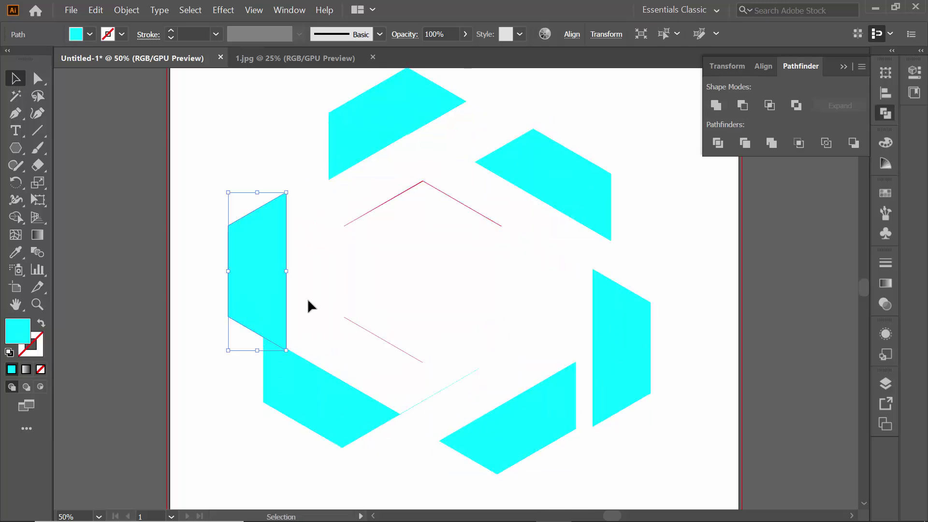
{"action": "key", "text": "ctrl+z"}
{"action": "key", "text": "ctrl+z"}
{"action": "key", "text": "ctrl+z"}
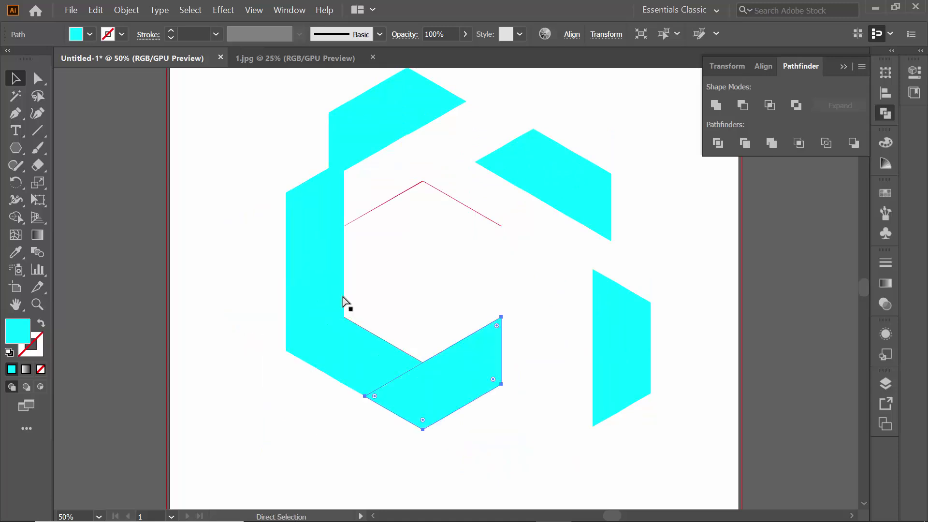
{"action": "key", "text": "ctrl+z"}
{"action": "key", "text": "ctrl+z"}
{"action": "key", "text": "ctrl+z"}
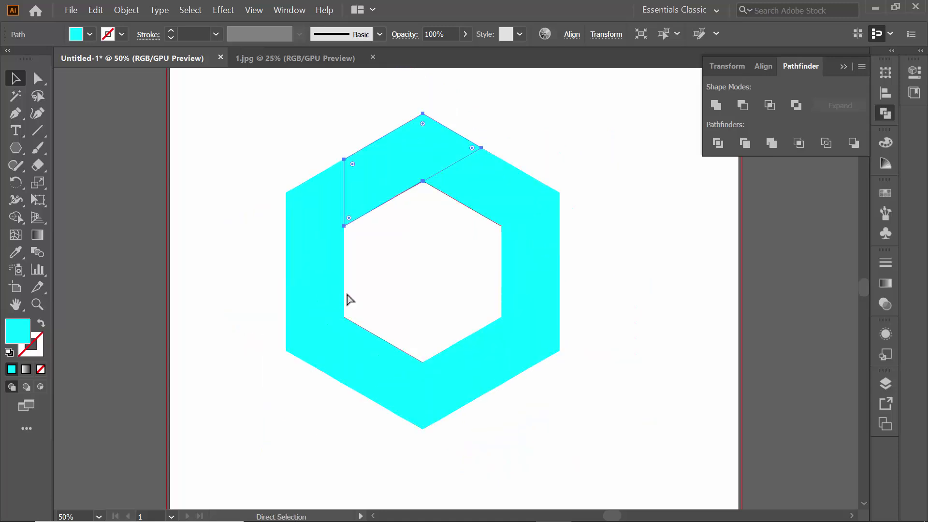
- Inspect the ring pieces by selecting the top piece and then all pieces together
{"action": "left_click", "coordinate": [92, 118]}
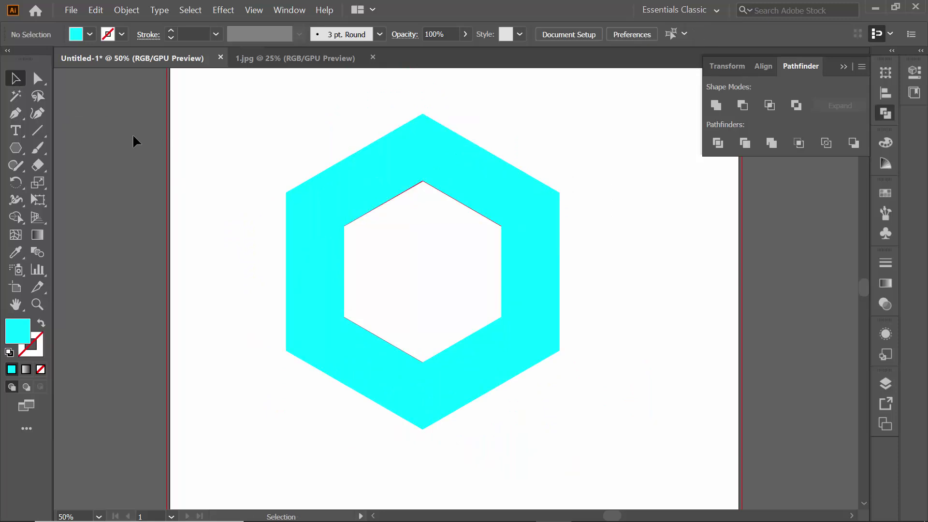
{"action": "left_click", "coordinate": [403, 180]}
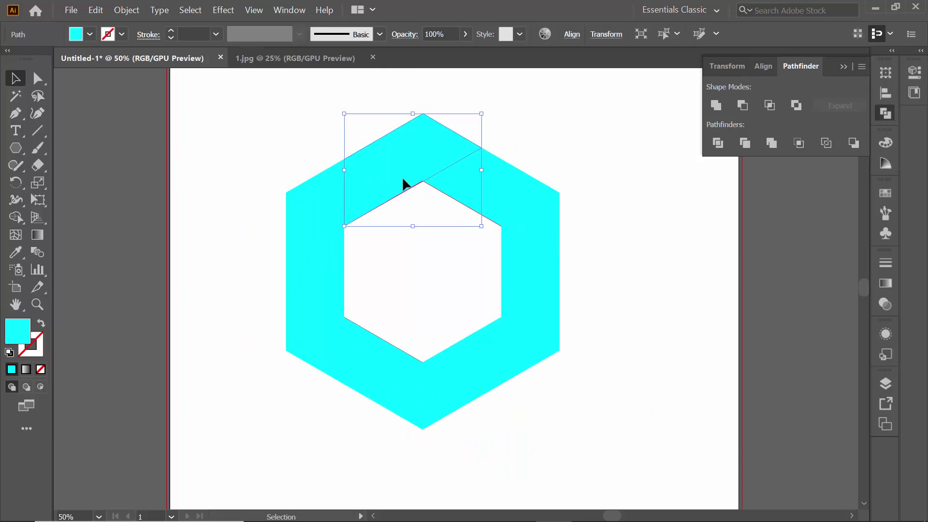
{"action": "left_click", "coordinate": [450, 239]}
{"action": "left_click_drag", "start_coordinate": [292, 135], "coordinate": [578, 426]}
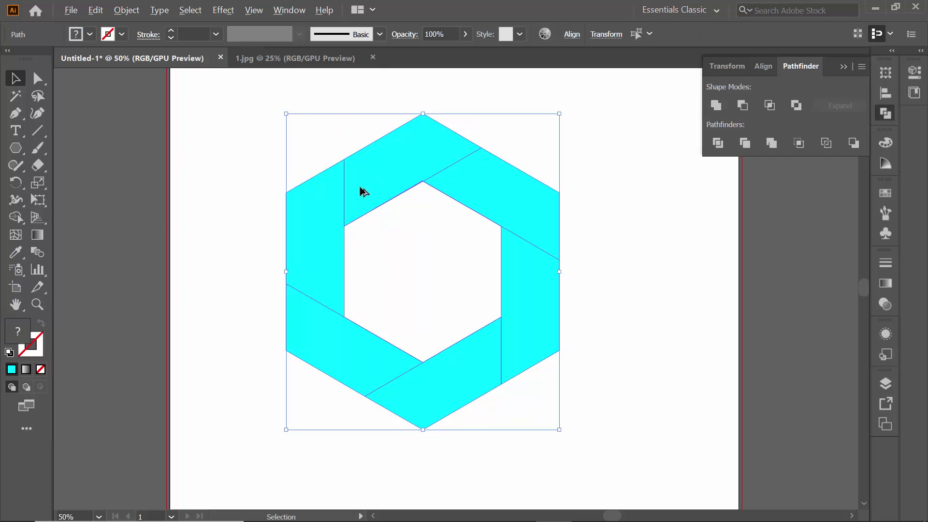
{"action": "left_click", "coordinate": [226, 141]}
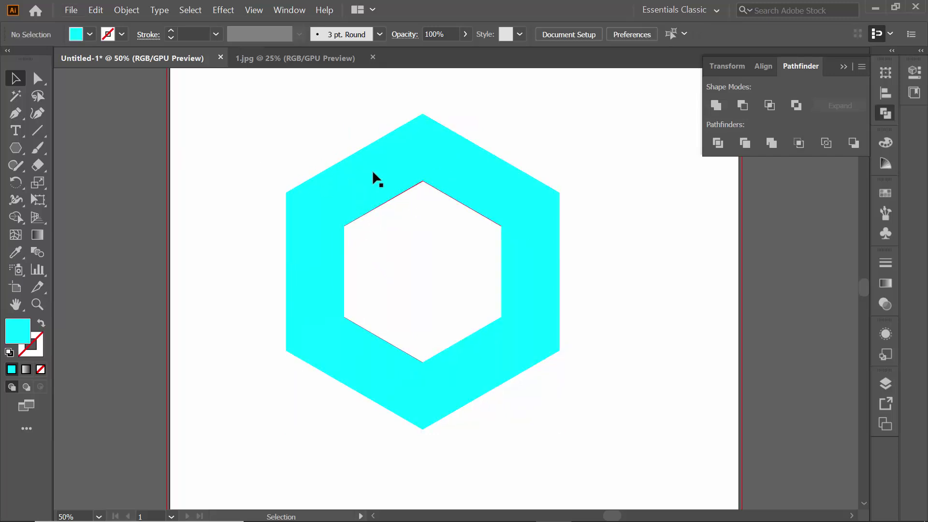
- Delete the leftover triangle and the upper-right and lower-left slivers on the inner edge
{"action": "left_click", "coordinate": [401, 190]}
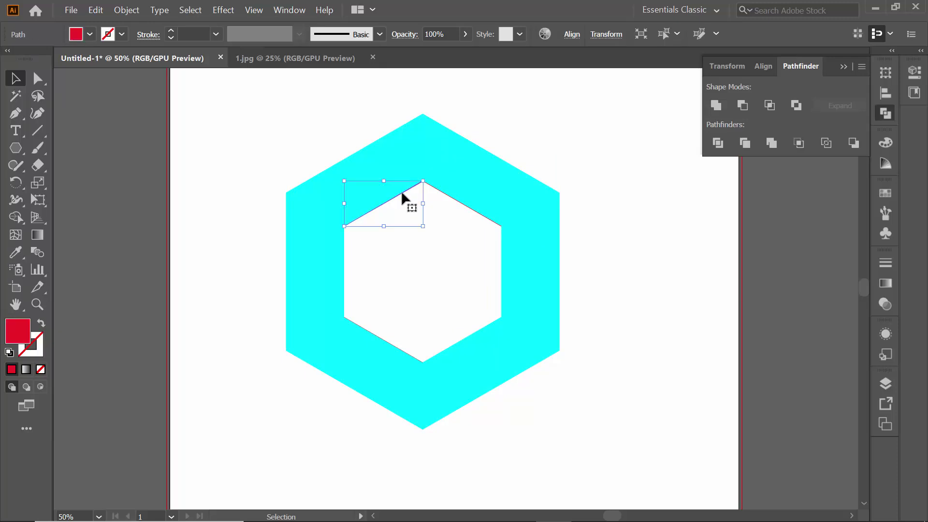
{"action": "key", "text": "Delete"}
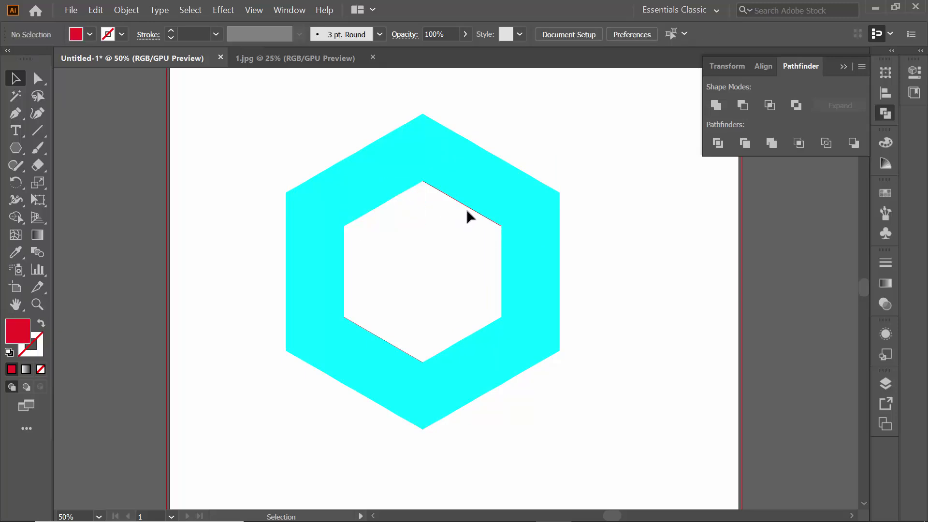
{"action": "left_click", "coordinate": [470, 209]}
{"action": "key", "text": "Delete"}
{"action": "left_click", "coordinate": [390, 341]}
{"action": "key", "text": "Delete"}
- Zoom out, select all six ring pieces and drag the hexagon lower on the artboard
{"action": "left_click_drag", "start_coordinate": [235, 117], "coordinate": [590, 447]}
{"action": "left_click", "coordinate": [595, 415]}
{"action": "left_click_drag", "start_coordinate": [280, 130], "coordinate": [643, 424]}
{"action": "left_click", "coordinate": [643, 425]}
{"action": "scroll", "coordinate": [674, 418], "scroll_direction": "up", "scroll_amount": 2}
{"action": "key", "text": "ctrl+minus"}
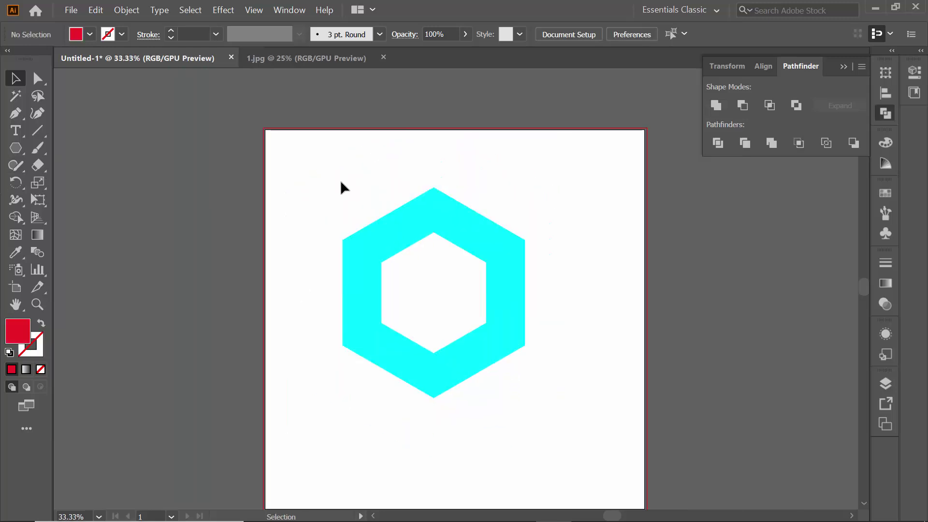
{"action": "left_click_drag", "start_coordinate": [337, 174], "coordinate": [503, 375]}
{"action": "left_click_drag", "start_coordinate": [451, 351], "coordinate": [469, 428]}
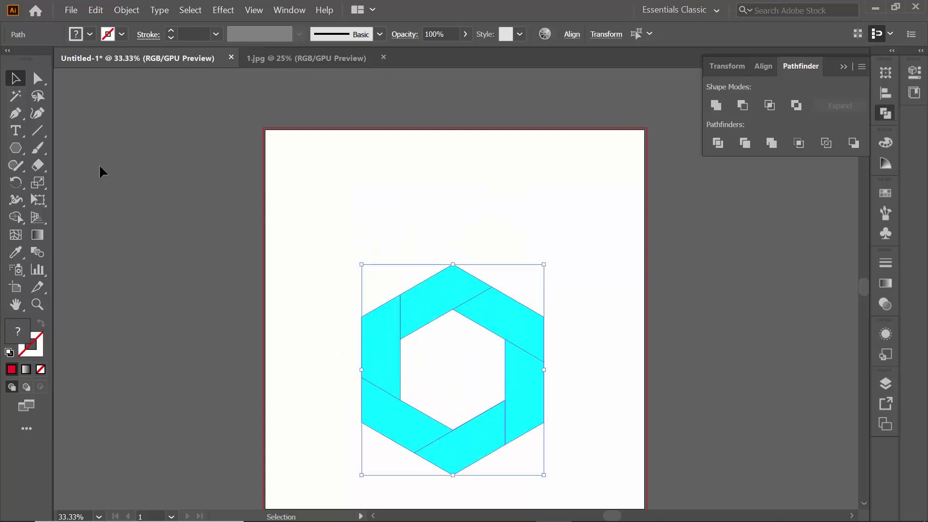
- Draw a rectangle above the hexagon with the Rectangle tool
{"action": "left_click", "coordinate": [16, 149]}
{"action": "left_click", "coordinate": [80, 149]}
{"action": "left_click_drag", "start_coordinate": [430, 162], "coordinate": [599, 221]}
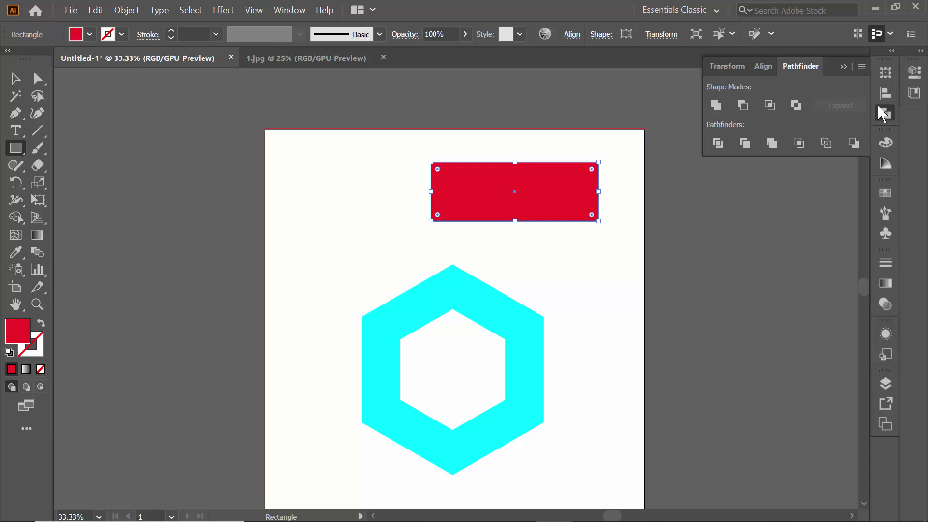
- Apply a gradient fill to the rectangle and set its left stop to red
{"action": "left_click", "coordinate": [844, 67]}
{"action": "left_click", "coordinate": [884, 286]}
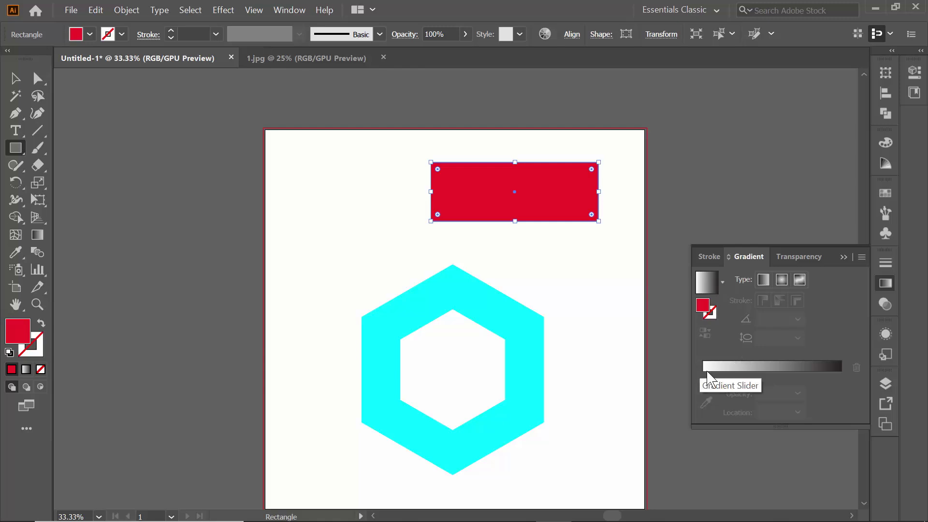
{"action": "left_click", "coordinate": [702, 368]}
{"action": "left_click", "coordinate": [703, 393]}
{"action": "double_click", "coordinate": [703, 392]}
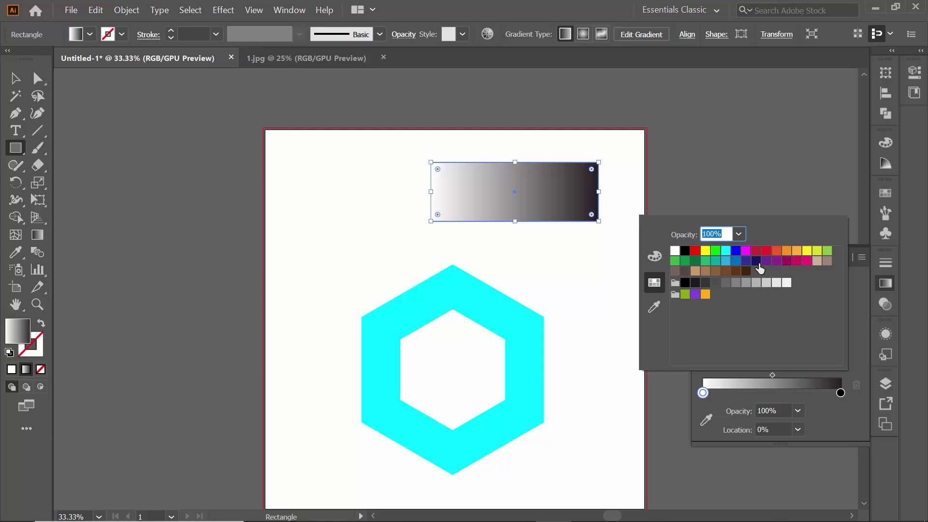
{"action": "left_click", "coordinate": [766, 251]}
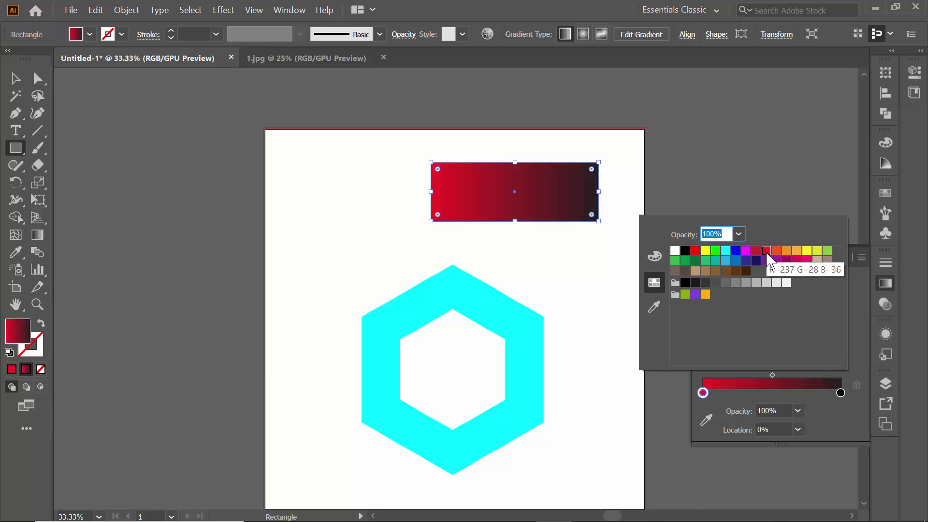
- Set the gradient's right stop to crimson after trying orange-red and magenta
{"action": "left_click", "coordinate": [836, 401]}
{"action": "left_click", "coordinate": [841, 393]}
{"action": "double_click", "coordinate": [841, 393]}
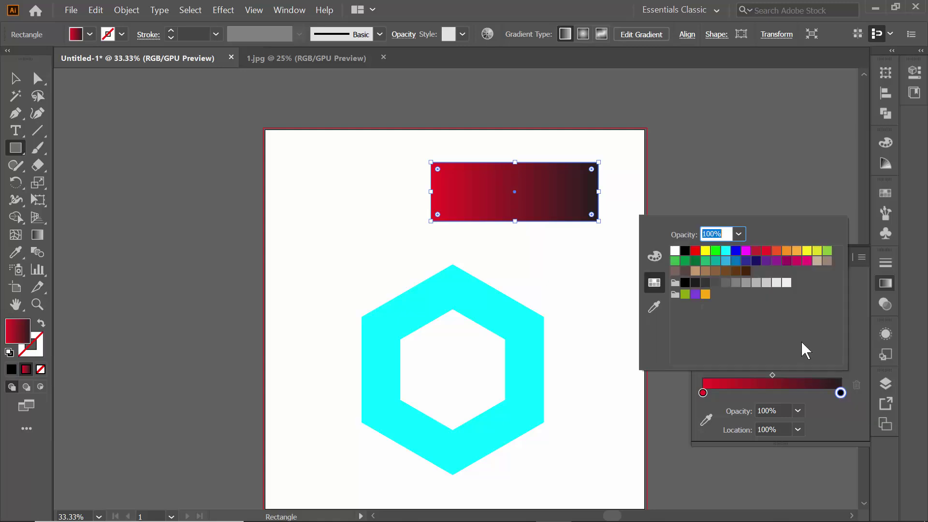
{"action": "left_click", "coordinate": [777, 251]}
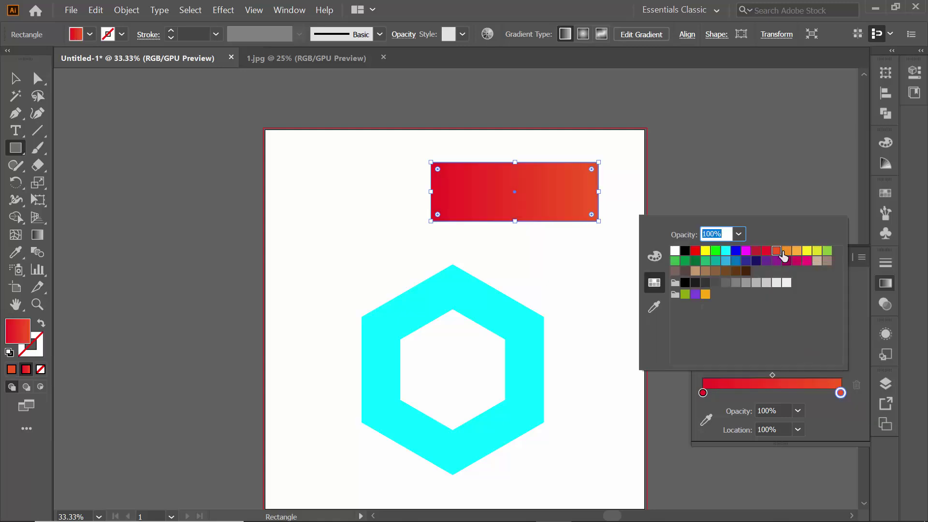
{"action": "left_click", "coordinate": [767, 251]}
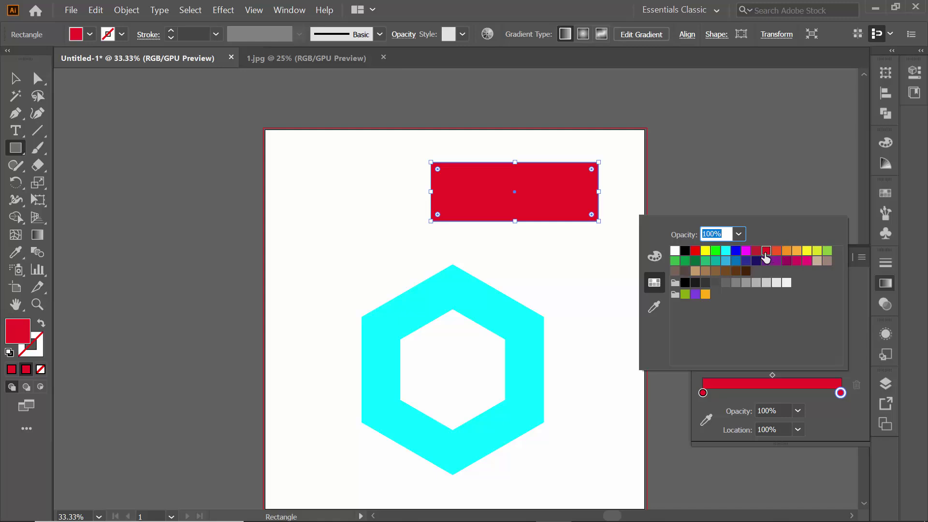
{"action": "left_click", "coordinate": [747, 253]}
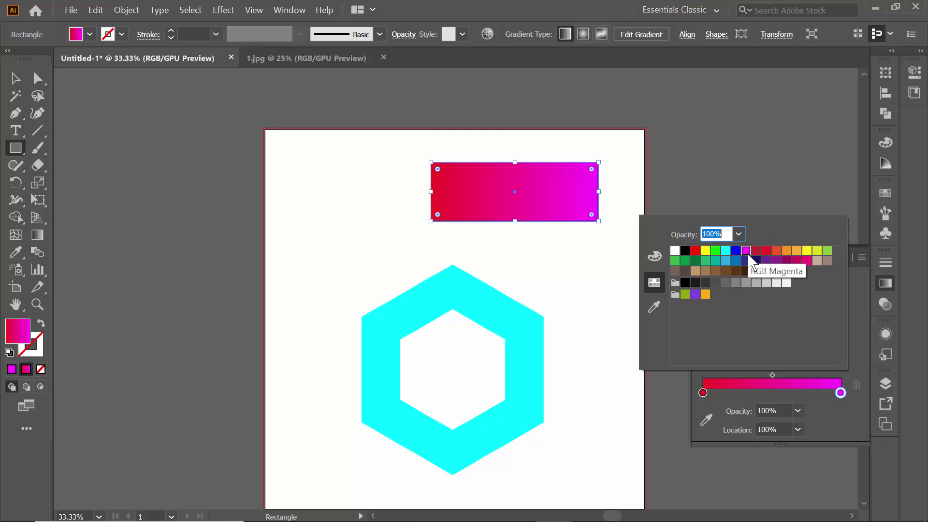
{"action": "left_click", "coordinate": [756, 251]}
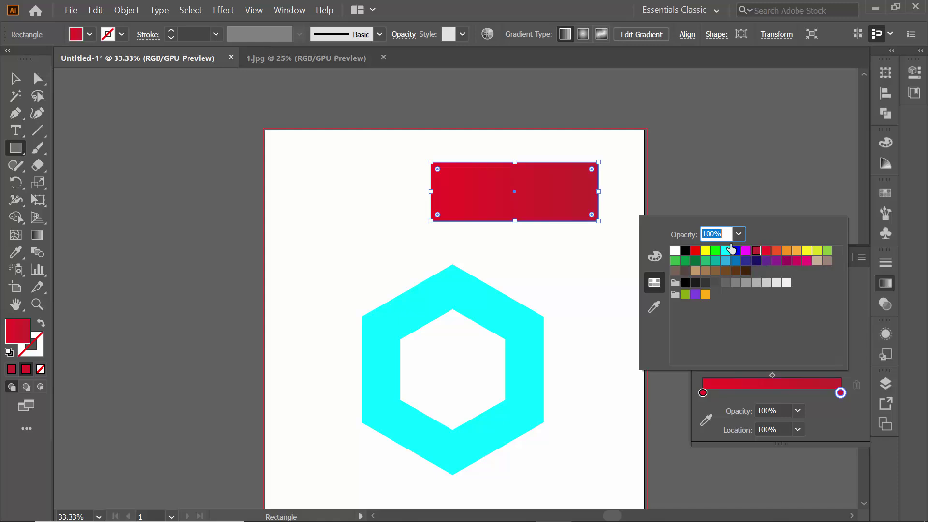
{"action": "left_click", "coordinate": [6, 86]}
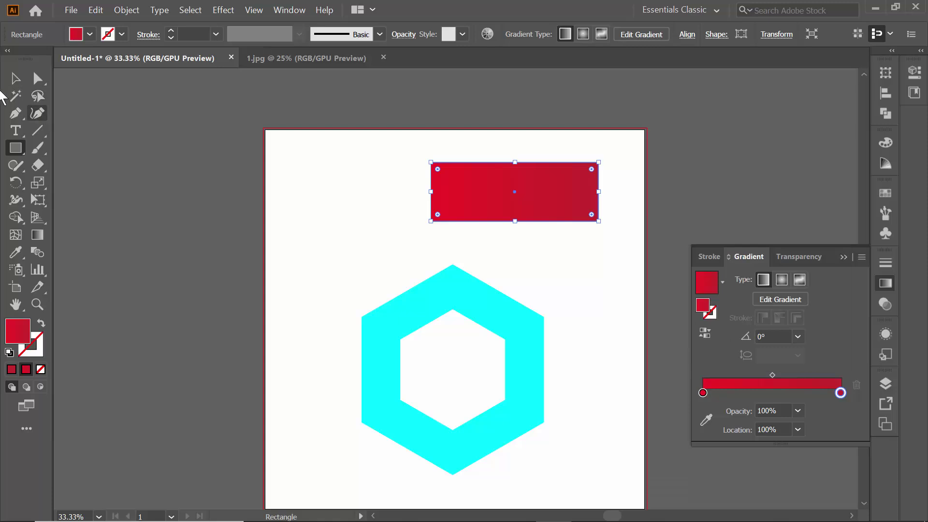
- Return to the Selection tool and select the top cyan piece of the hexagon
{"action": "left_click", "coordinate": [15, 79]}
{"action": "left_click", "coordinate": [186, 201]}
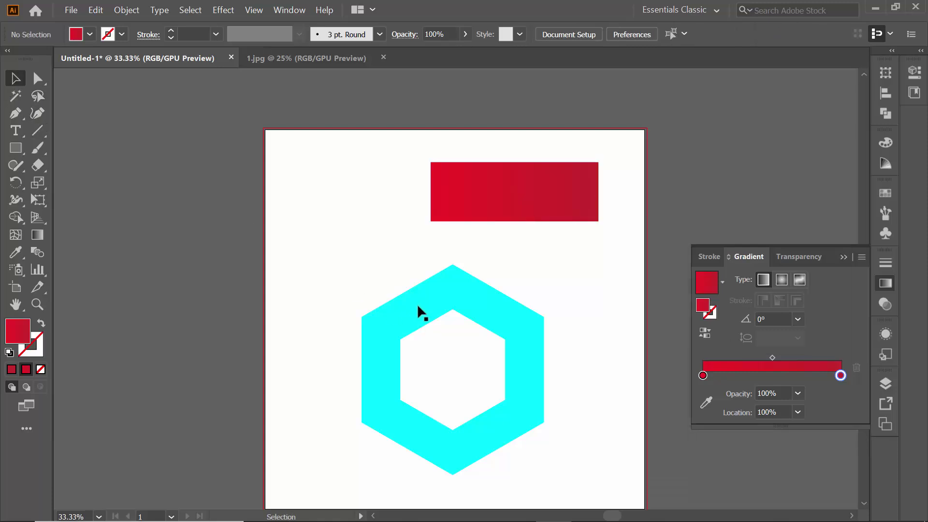
{"action": "left_click", "coordinate": [430, 314]}
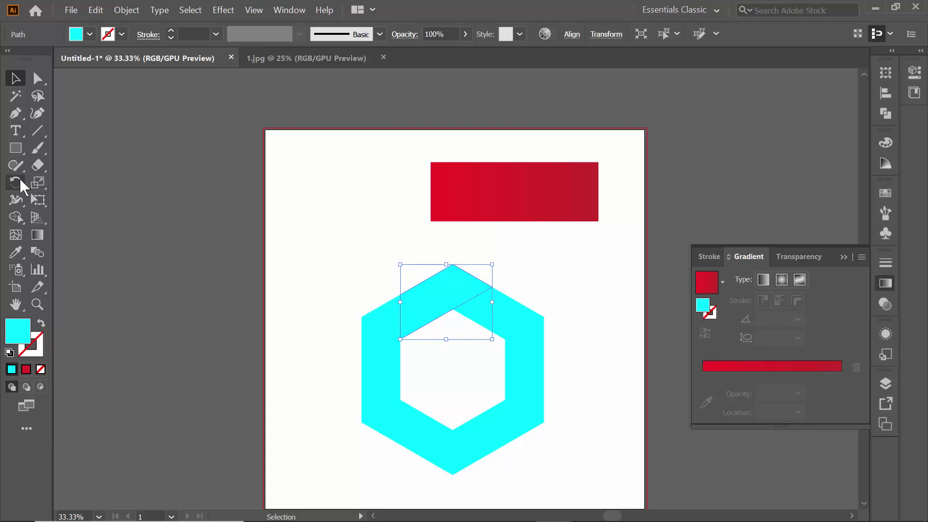
- Eyedropper the rectangle's red gradient onto the top and upper-right hexagon pieces
{"action": "left_click", "coordinate": [15, 251]}
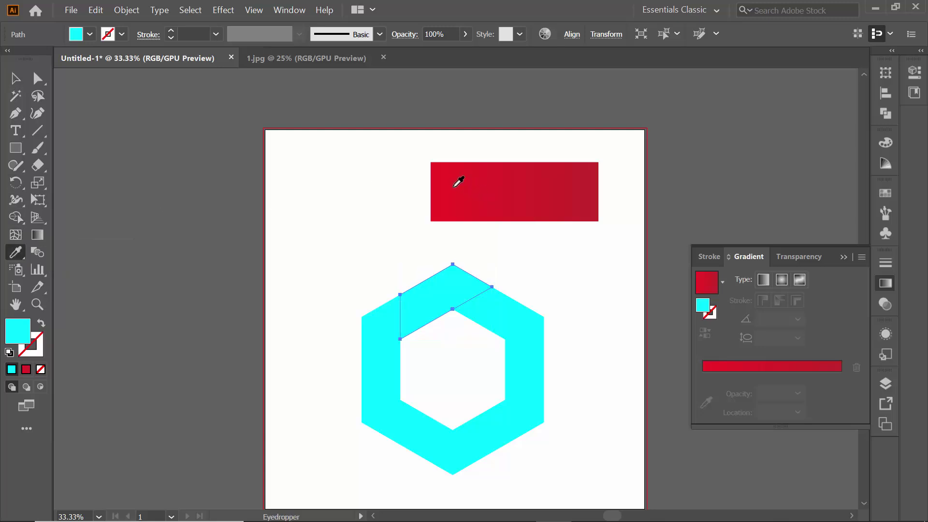
{"action": "left_click", "coordinate": [452, 180]}
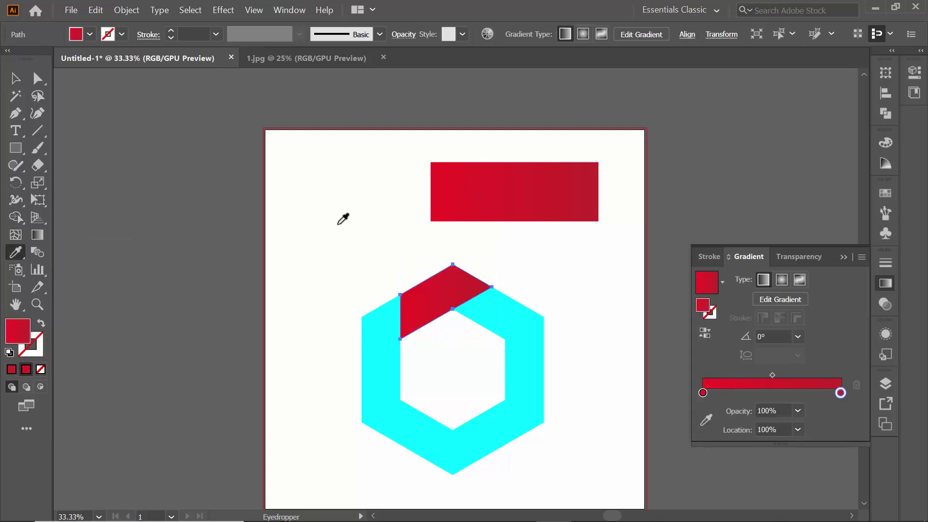
{"action": "left_click", "coordinate": [16, 77]}
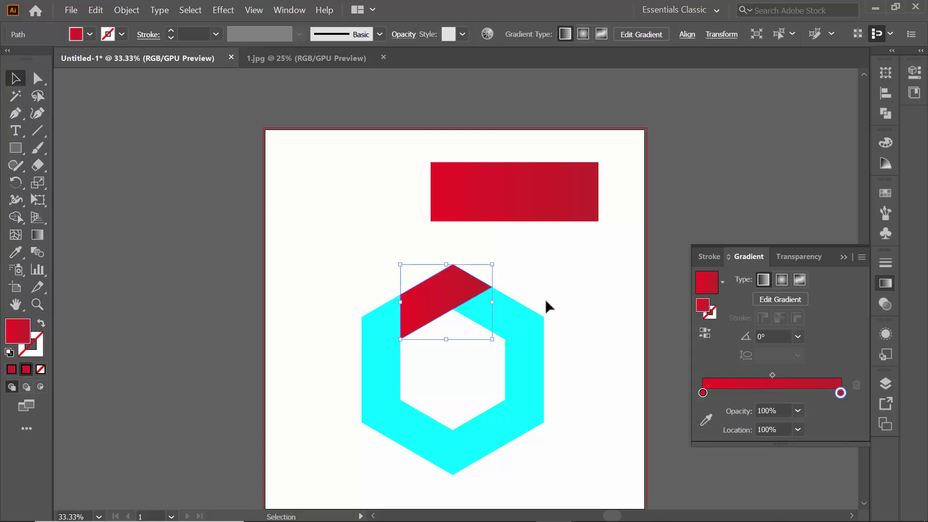
{"action": "left_click", "coordinate": [514, 326]}
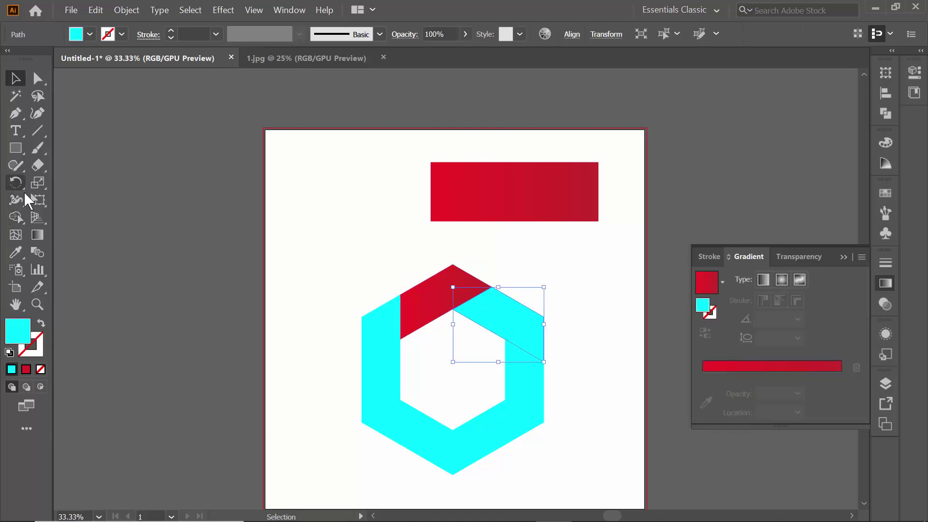
{"action": "left_click", "coordinate": [15, 252]}
{"action": "left_click", "coordinate": [548, 182]}
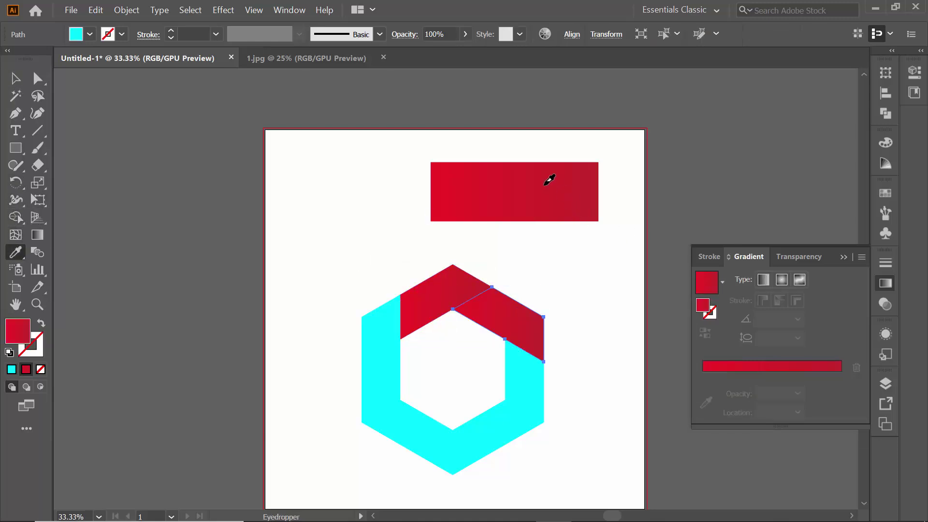
{"action": "left_click", "coordinate": [16, 78]}
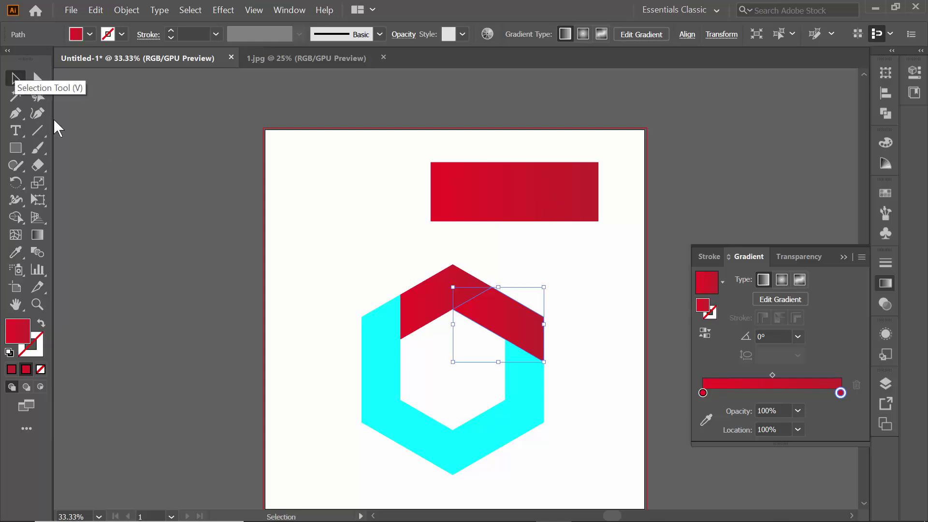
{"action": "left_click", "coordinate": [180, 190]}
- Eyedropper the red gradient onto the lower-right and bottom hexagon pieces
{"action": "left_click", "coordinate": [515, 383]}
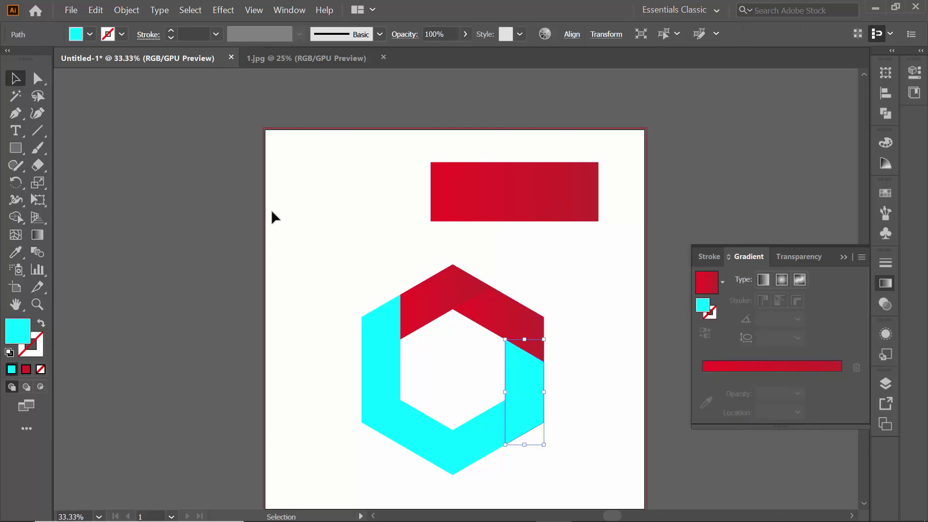
{"action": "key", "text": "i"}
{"action": "left_click", "coordinate": [591, 196]}
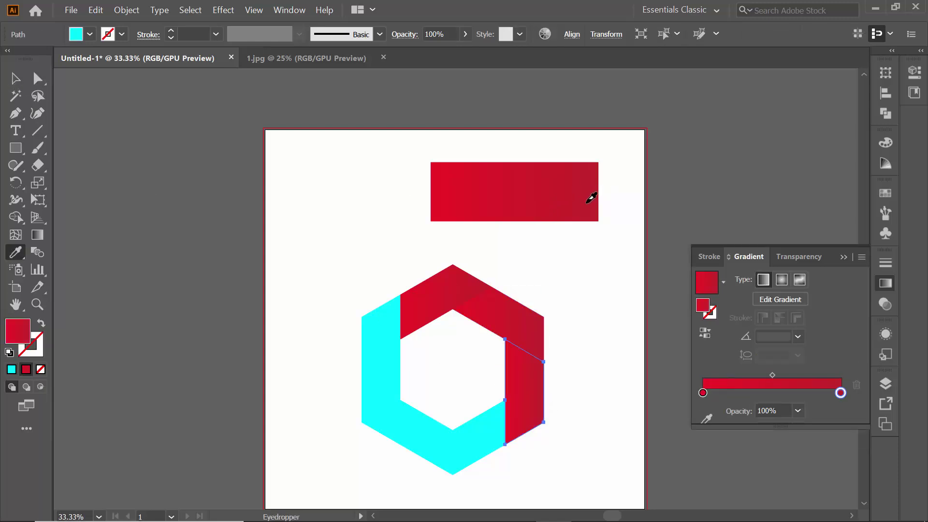
{"action": "left_click", "coordinate": [16, 78]}
{"action": "left_click", "coordinate": [106, 217]}
{"action": "left_click", "coordinate": [465, 436]}
{"action": "key", "text": "i"}
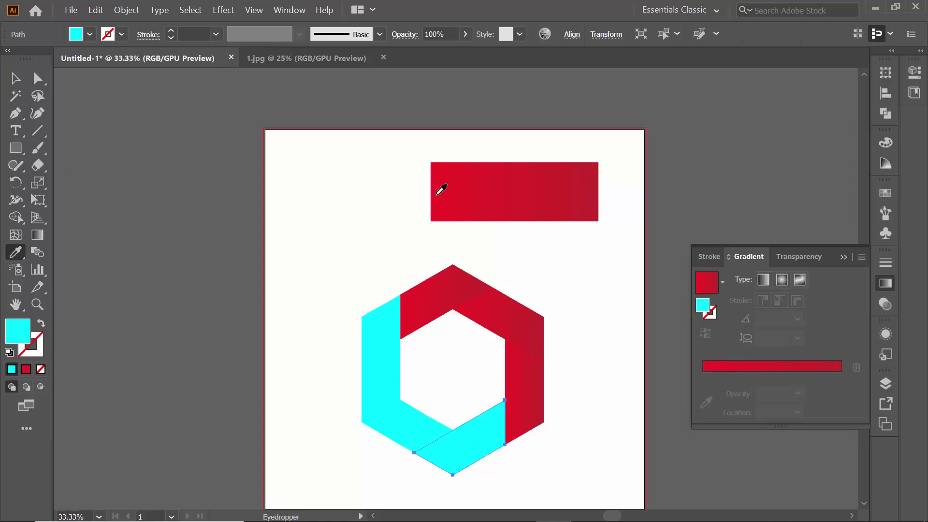
{"action": "left_click", "coordinate": [441, 188]}
{"action": "left_click", "coordinate": [15, 77]}
{"action": "left_click", "coordinate": [329, 270]}
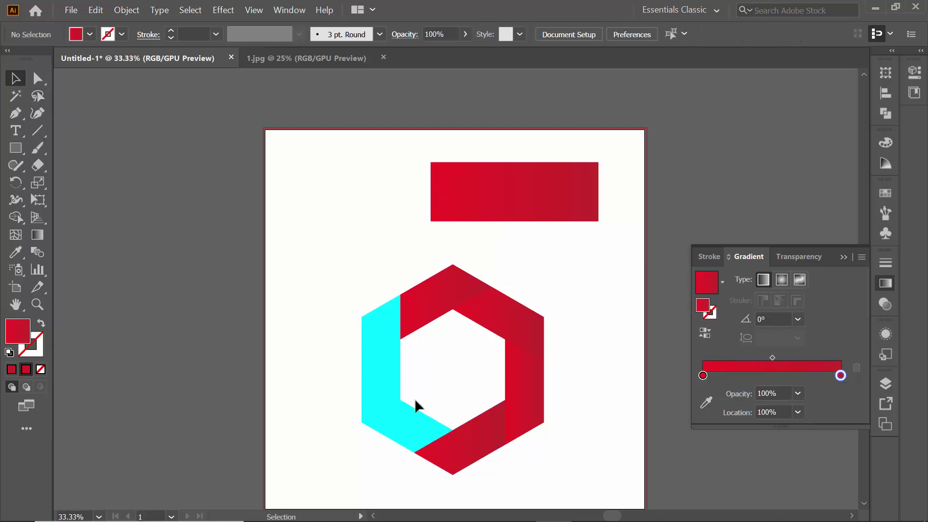
- Eyedropper the red gradient onto the lower-left and left hexagon pieces
{"action": "left_click", "coordinate": [407, 414]}
{"action": "key", "text": "i"}
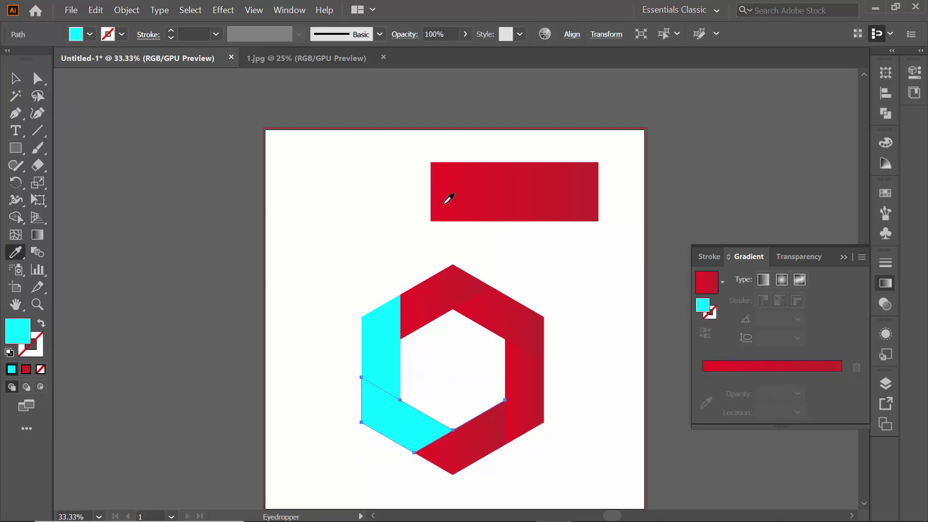
{"action": "left_click", "coordinate": [515, 190]}
{"action": "left_click", "coordinate": [15, 78]}
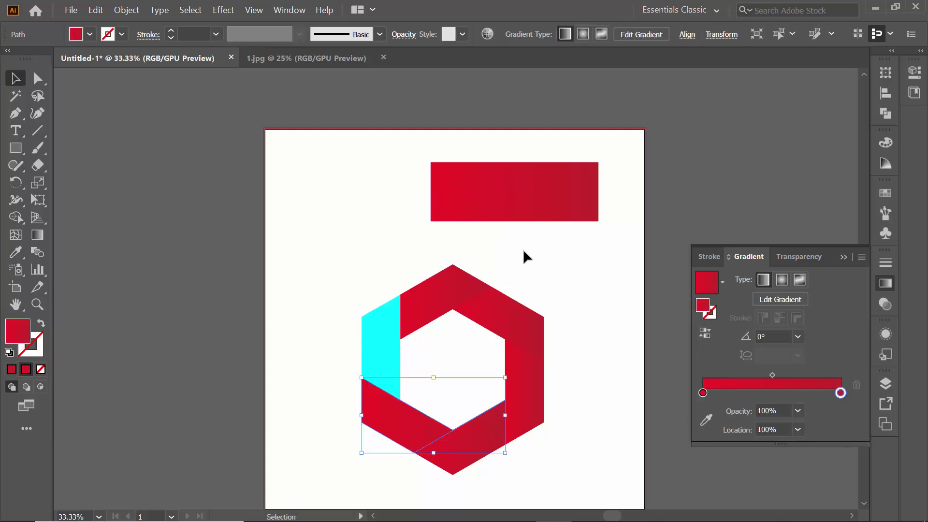
{"action": "key", "text": "i"}
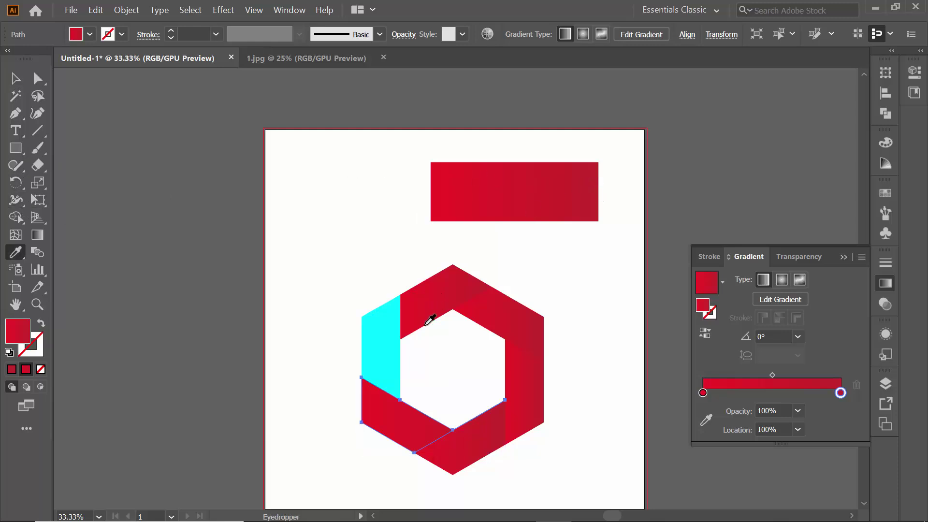
{"action": "left_click", "coordinate": [15, 77]}
{"action": "left_click", "coordinate": [380, 341]}
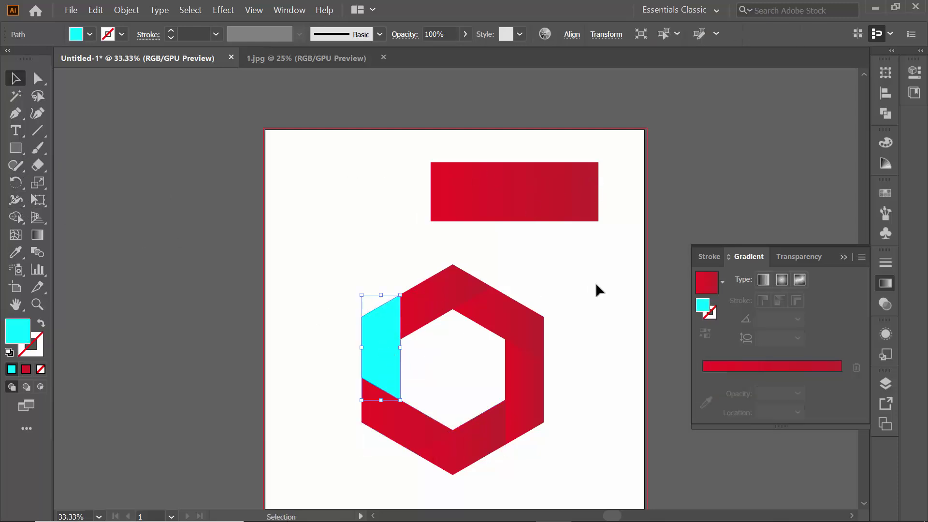
{"action": "left_click", "coordinate": [411, 433]}
{"action": "key", "text": "i"}
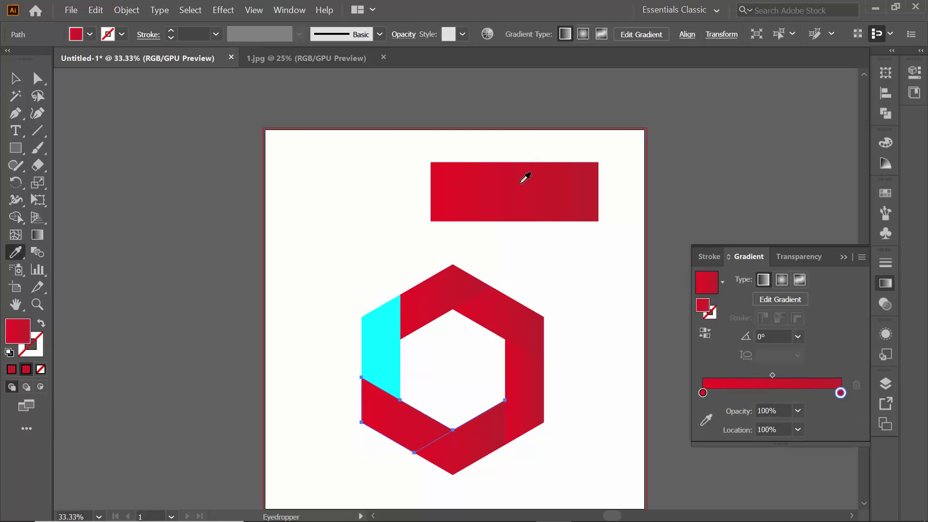
{"action": "left_click", "coordinate": [15, 78]}
{"action": "left_click", "coordinate": [380, 329]}
{"action": "key", "text": "i"}
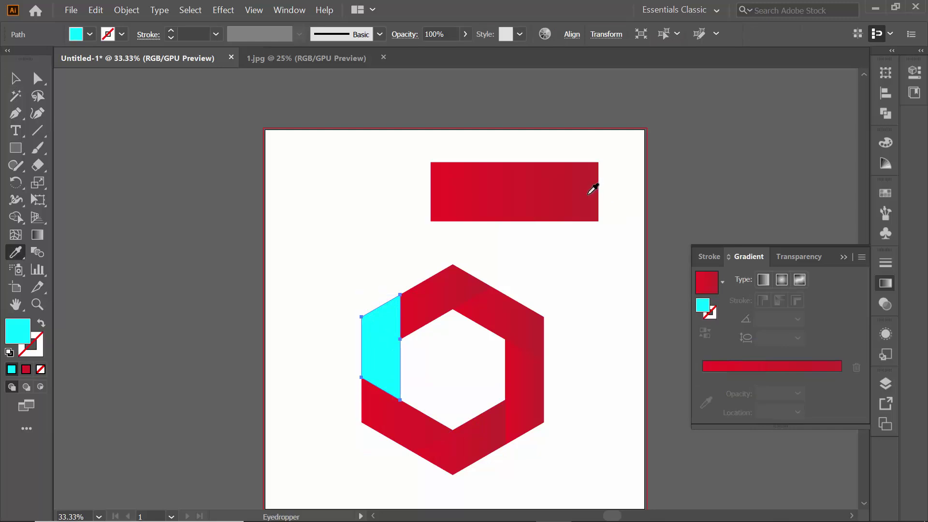
{"action": "left_click", "coordinate": [589, 193]}
- Marquee-select all six pieces of the red hexagon ring
{"action": "key", "text": "v"}
{"action": "left_click_drag", "start_coordinate": [339, 285], "coordinate": [574, 465]}
{"action": "scroll", "coordinate": [573, 462], "scroll_direction": "down", "scroll_amount": 2}
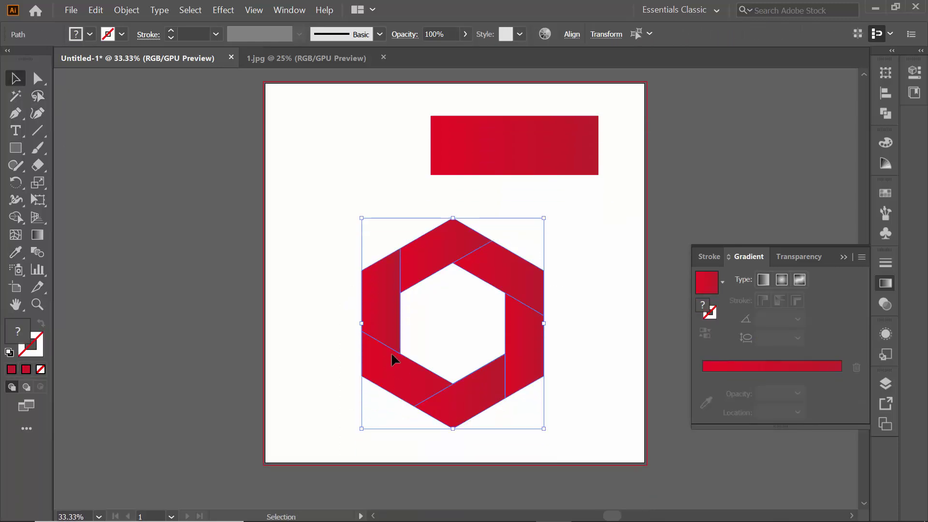
{"action": "left_click", "coordinate": [193, 288]}
{"action": "left_click_drag", "start_coordinate": [304, 195], "coordinate": [575, 426]}
{"action": "scroll", "coordinate": [563, 433], "scroll_direction": "up", "scroll_amount": 2}
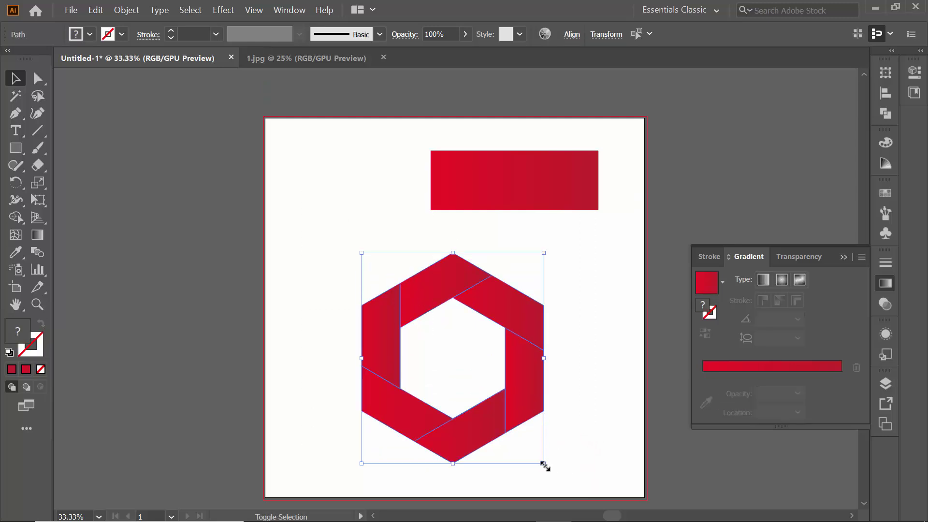
- Shrink the hexagon proportionally, move it toward the top-left and apply the gradient
{"action": "left_click_drag", "start_coordinate": [545, 465], "coordinate": [418, 318]}
{"action": "left_click_drag", "start_coordinate": [367, 286], "coordinate": [413, 332]}
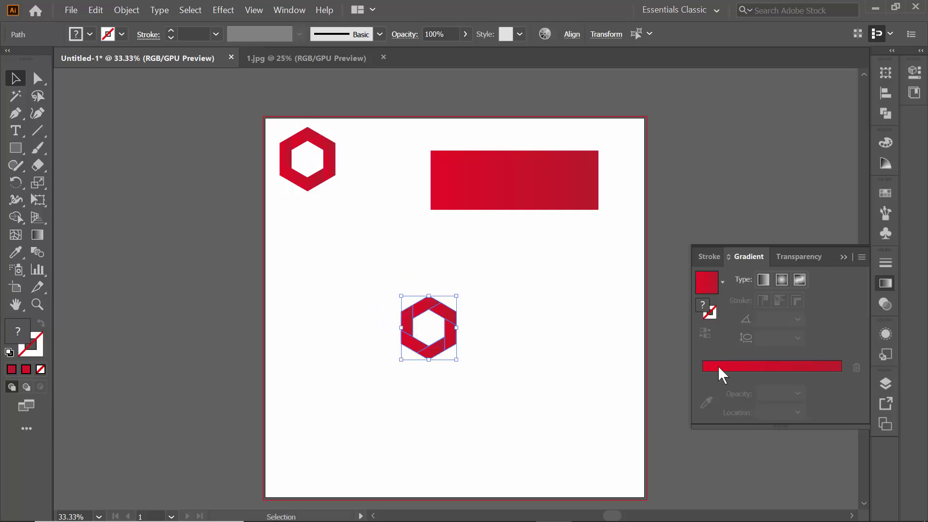
{"action": "left_click", "coordinate": [703, 366]}
- Set the rectangle gradient's left stop to light blue
{"action": "left_click", "coordinate": [506, 191]}
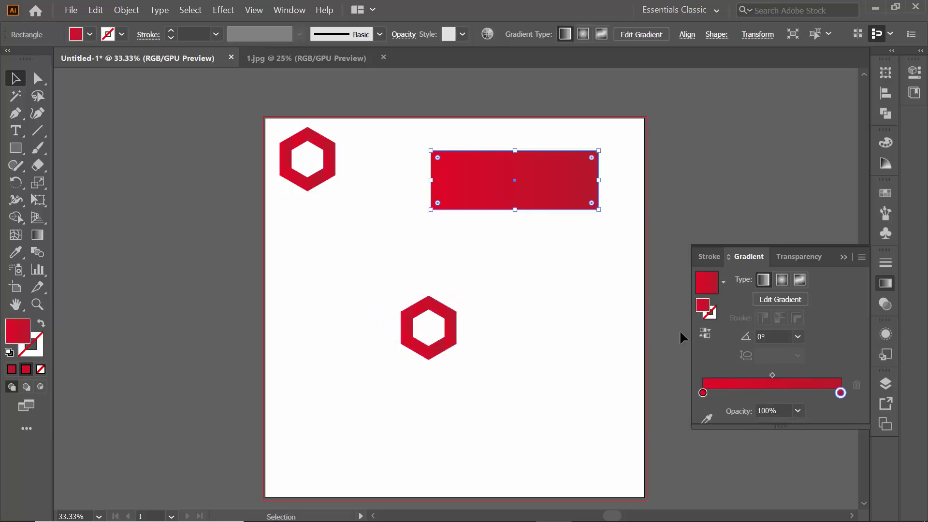
{"action": "left_click", "coordinate": [704, 393]}
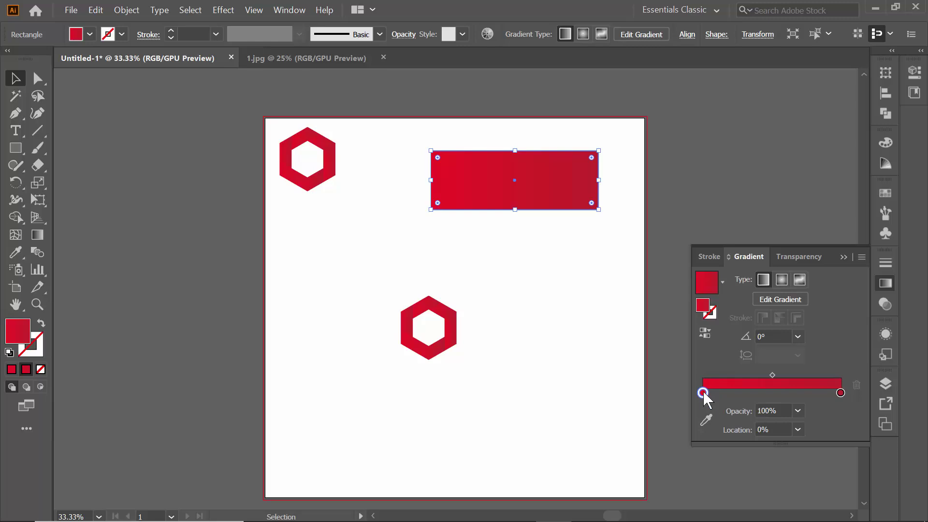
{"action": "double_click", "coordinate": [704, 393]}
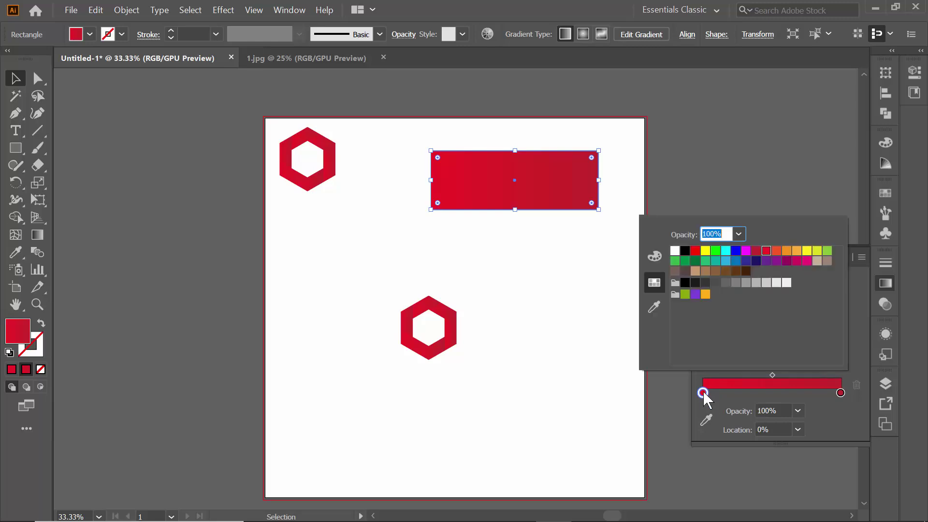
{"action": "left_click", "coordinate": [726, 261]}
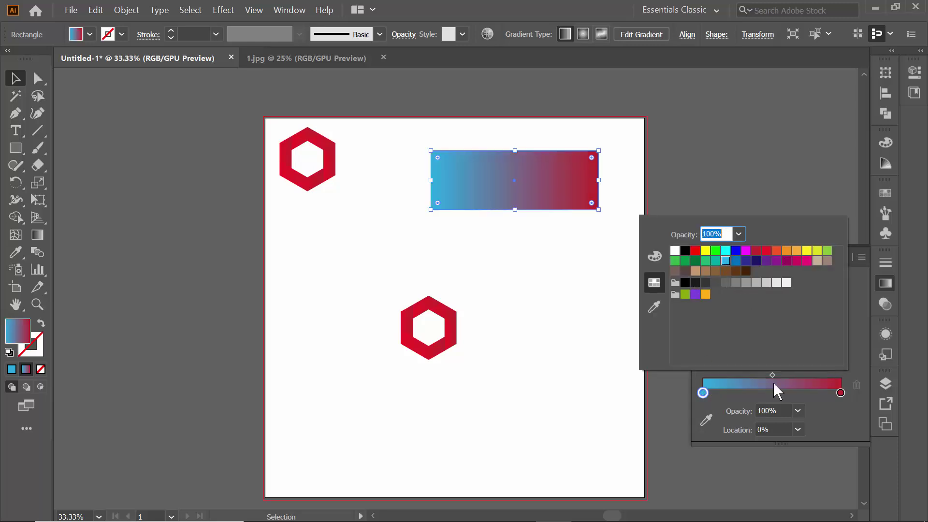
- Set the gradient's right stop to teal green, then select the lower hexagon
{"action": "double_click", "coordinate": [841, 393]}
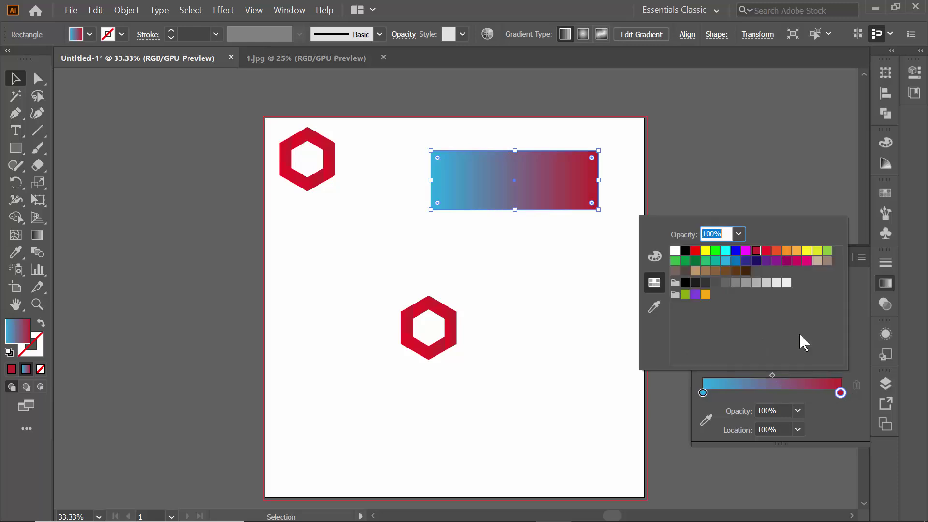
{"action": "left_click", "coordinate": [736, 261]}
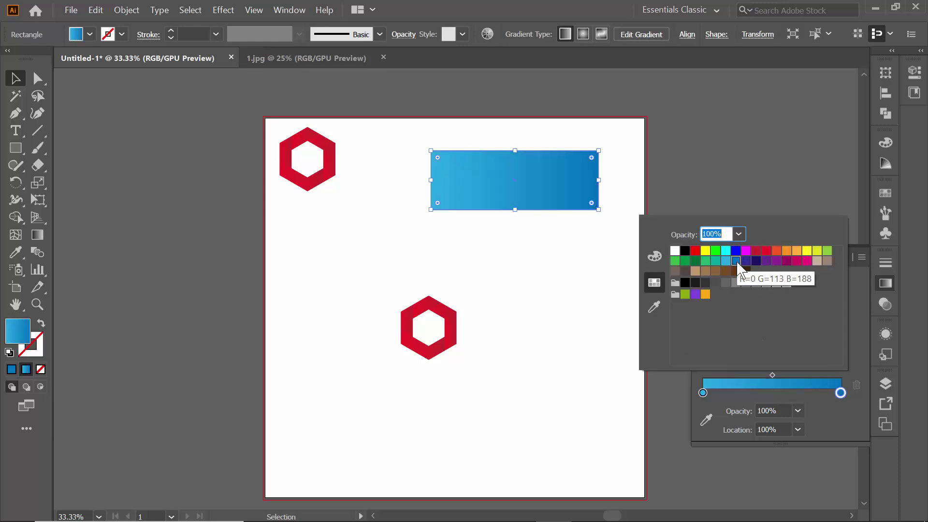
{"action": "left_click", "coordinate": [715, 261]}
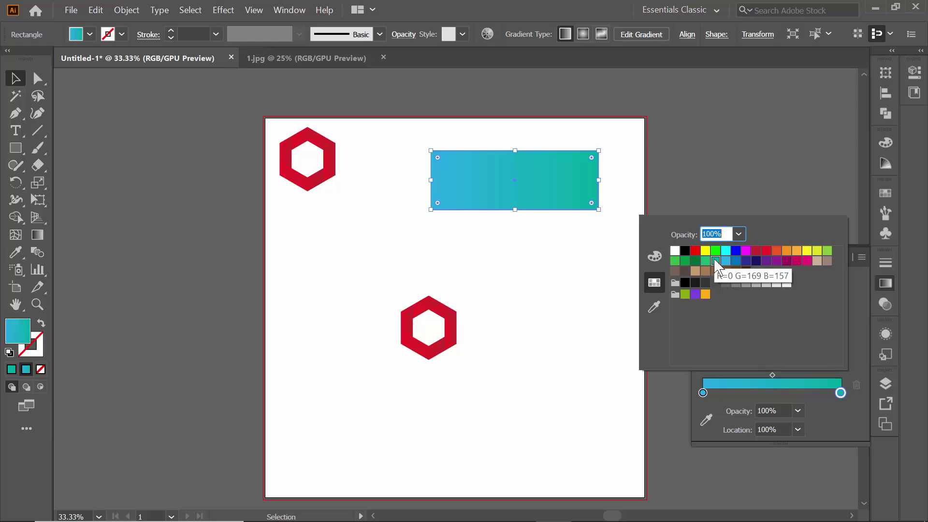
{"action": "left_click", "coordinate": [16, 79]}
{"action": "left_click_drag", "start_coordinate": [382, 284], "coordinate": [580, 429]}
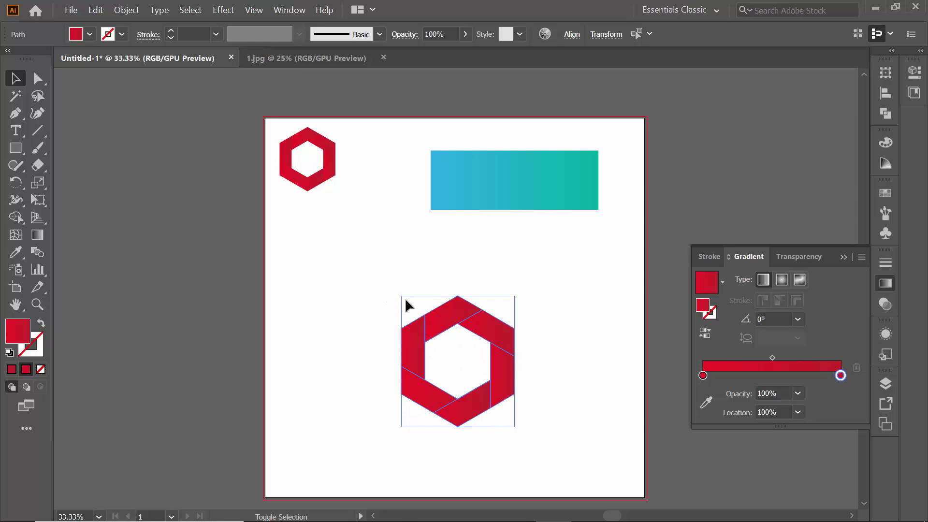
- Enlarge the lower hexagon and eyedropper the blue-green gradient onto its top segment
{"action": "left_click_drag", "start_coordinate": [402, 296], "coordinate": [373, 264]}
{"action": "left_click", "coordinate": [209, 225]}
{"action": "left_click", "coordinate": [438, 290]}
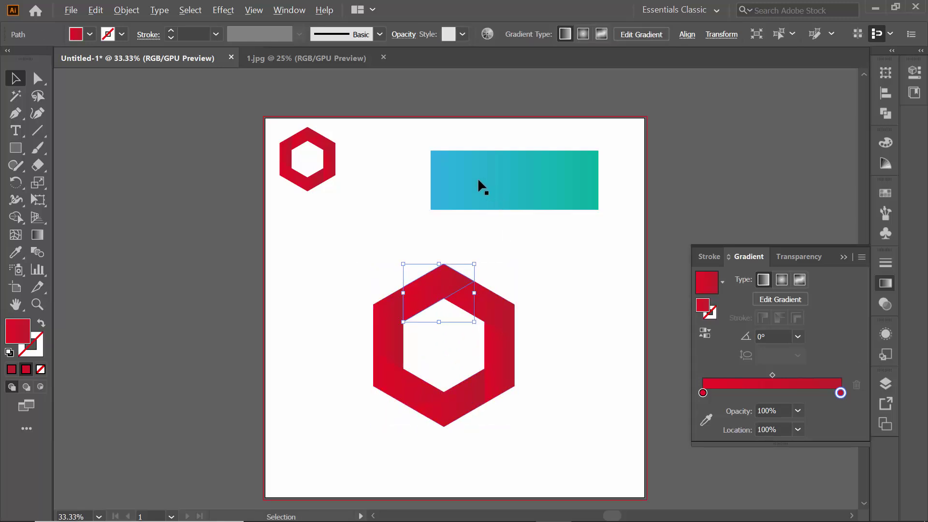
{"action": "key", "text": "i"}
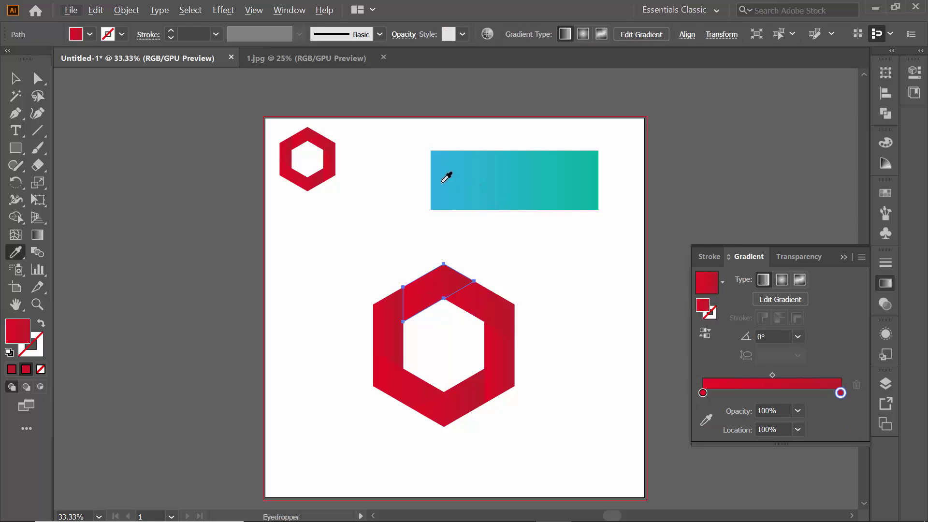
{"action": "left_click", "coordinate": [442, 181]}
- Eyedropper the blue-green gradient onto the top-right and right segments
{"action": "key", "text": "v"}
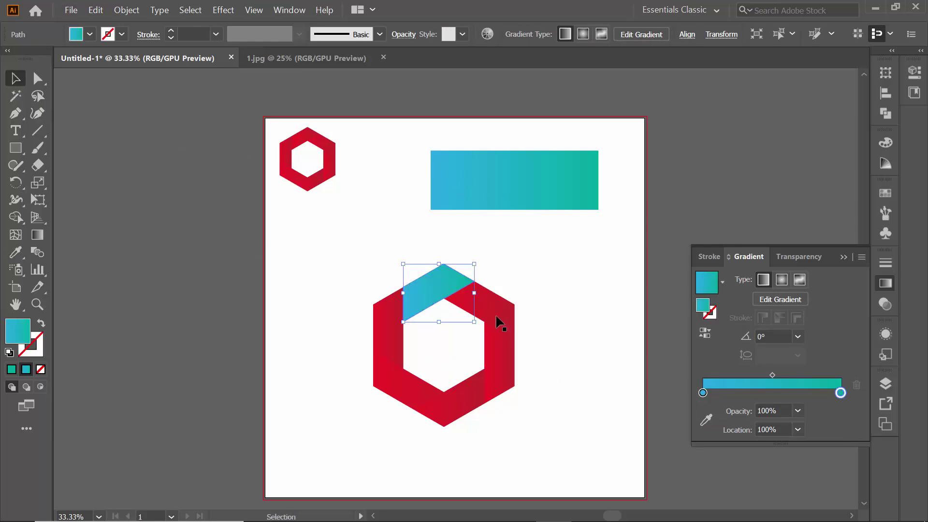
{"action": "left_click", "coordinate": [498, 321]}
{"action": "key", "text": "i"}
{"action": "left_click", "coordinate": [522, 178]}
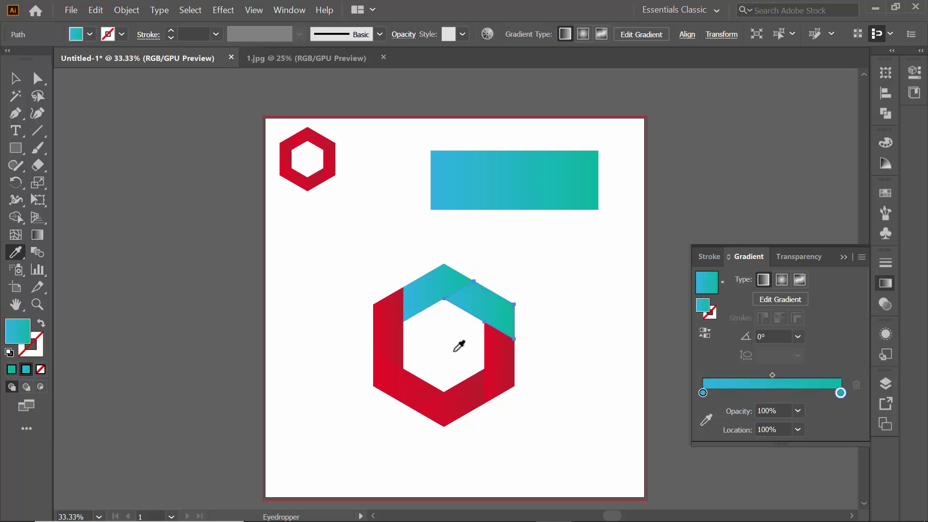
{"action": "left_click", "coordinate": [16, 78]}
{"action": "left_click", "coordinate": [502, 369]}
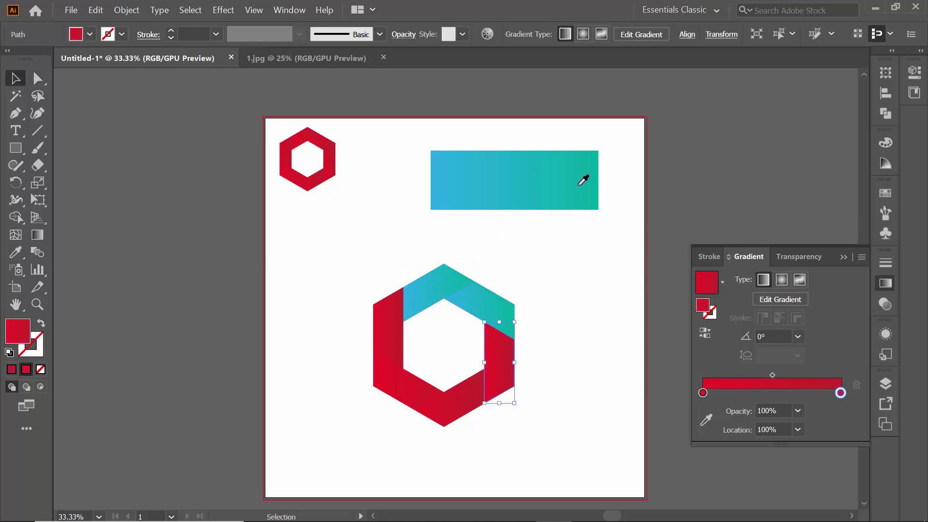
{"action": "key", "text": "i"}
{"action": "left_click", "coordinate": [588, 176]}
{"action": "left_click", "coordinate": [15, 79]}
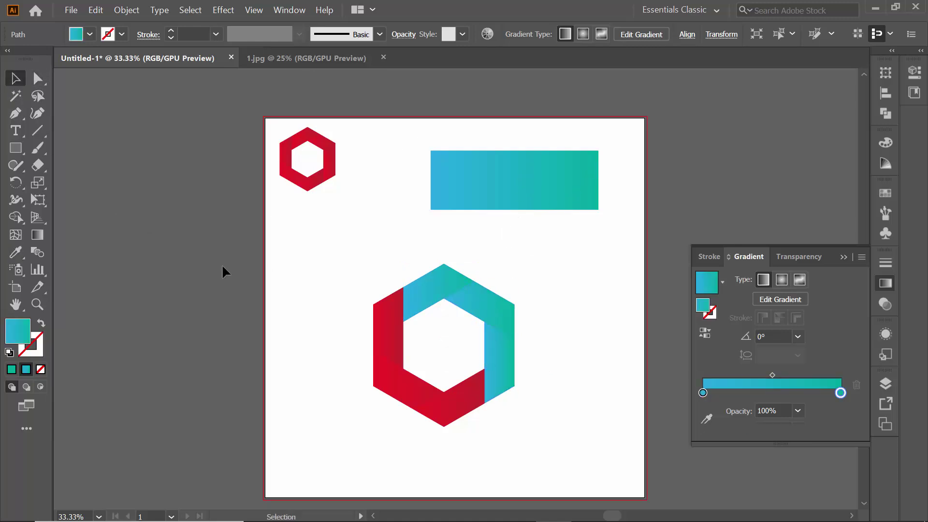
{"action": "left_click", "coordinate": [203, 261]}
- Eyedropper the blue-green gradient onto the bottom and lower-left segments
{"action": "left_click", "coordinate": [467, 408]}
{"action": "key", "text": "i"}
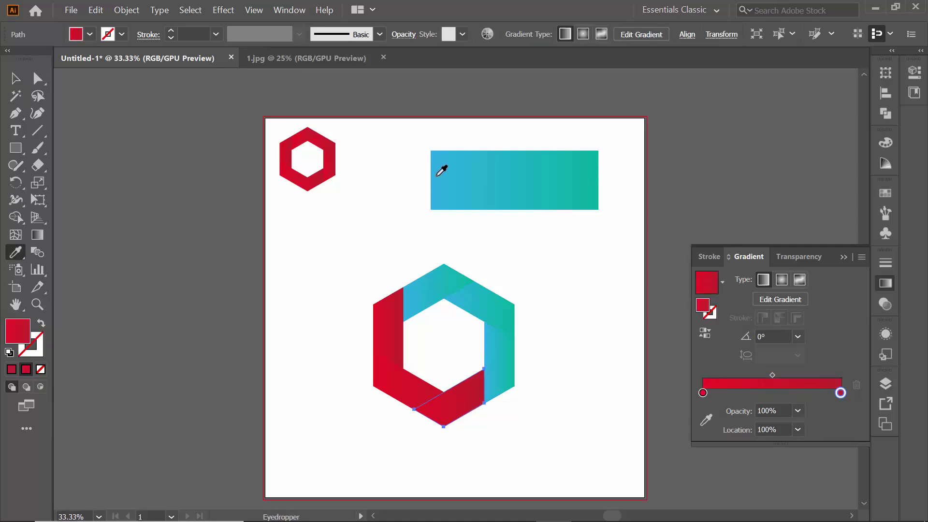
{"action": "left_click", "coordinate": [441, 169]}
{"action": "left_click", "coordinate": [11, 81]}
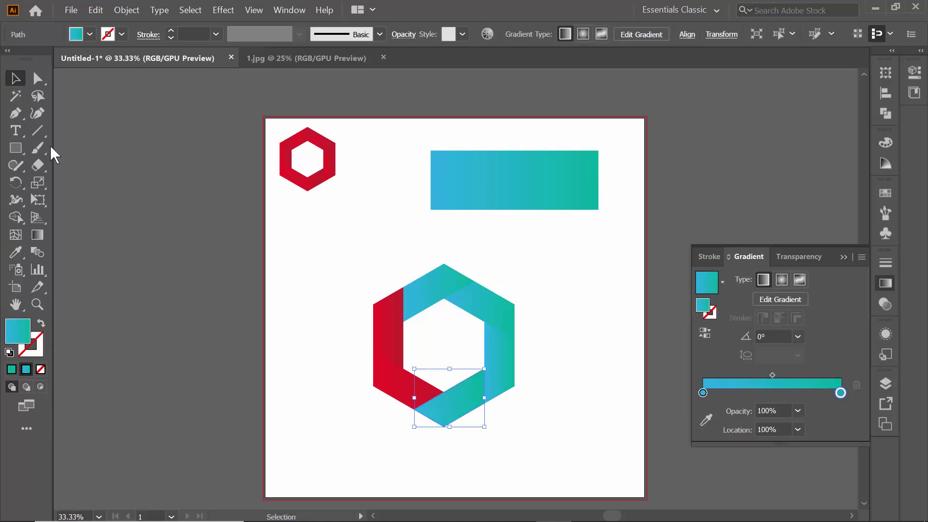
{"action": "left_click", "coordinate": [408, 387]}
{"action": "key", "text": "i"}
{"action": "left_click", "coordinate": [521, 177]}
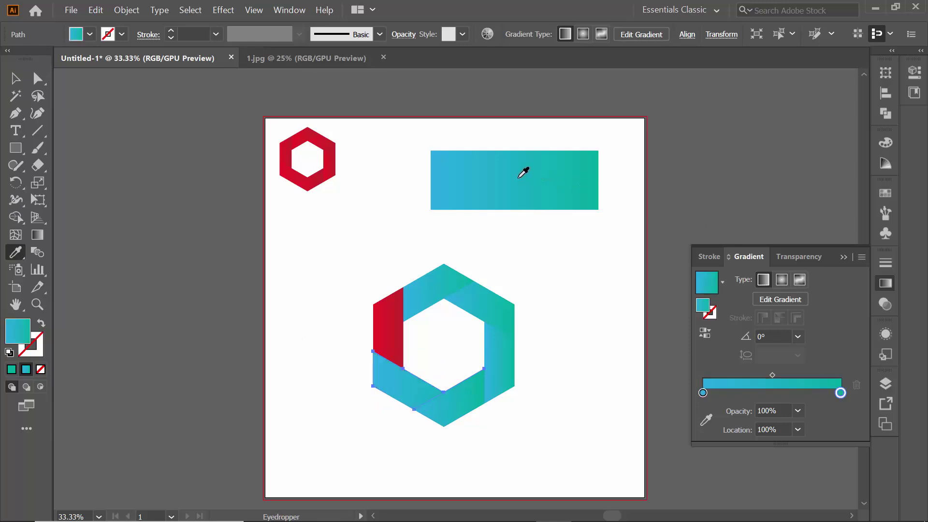
{"action": "left_click", "coordinate": [15, 79]}
- Eyedropper the gradient onto the last red left segment and check the whole ring
{"action": "left_click", "coordinate": [395, 340]}
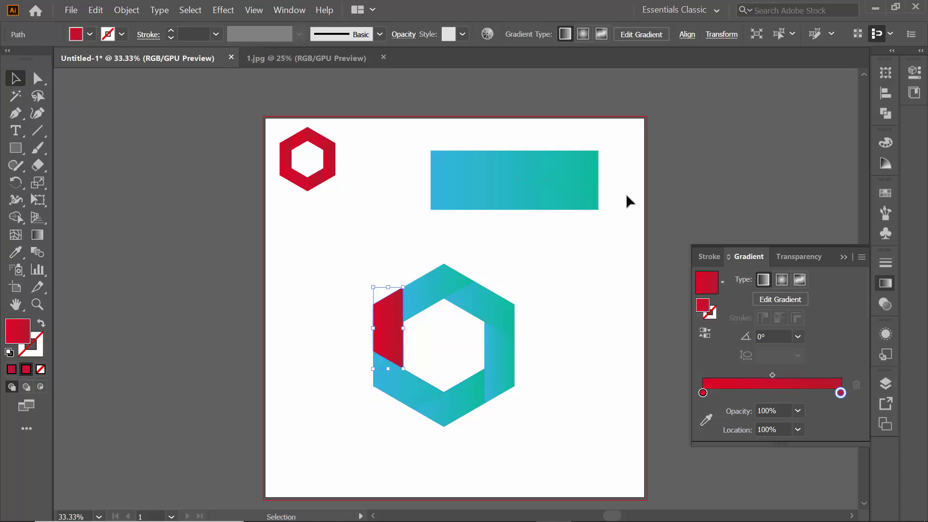
{"action": "key", "text": "i"}
{"action": "left_click", "coordinate": [551, 185]}
{"action": "key", "text": "v"}
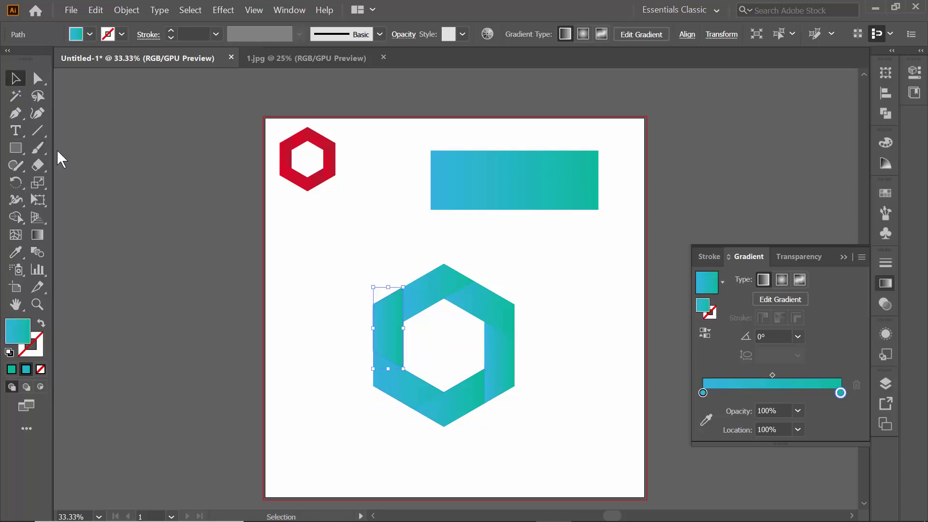
{"action": "left_click", "coordinate": [167, 220]}
{"action": "left_click_drag", "start_coordinate": [332, 259], "coordinate": [558, 421]}
{"action": "left_click", "coordinate": [554, 423]}
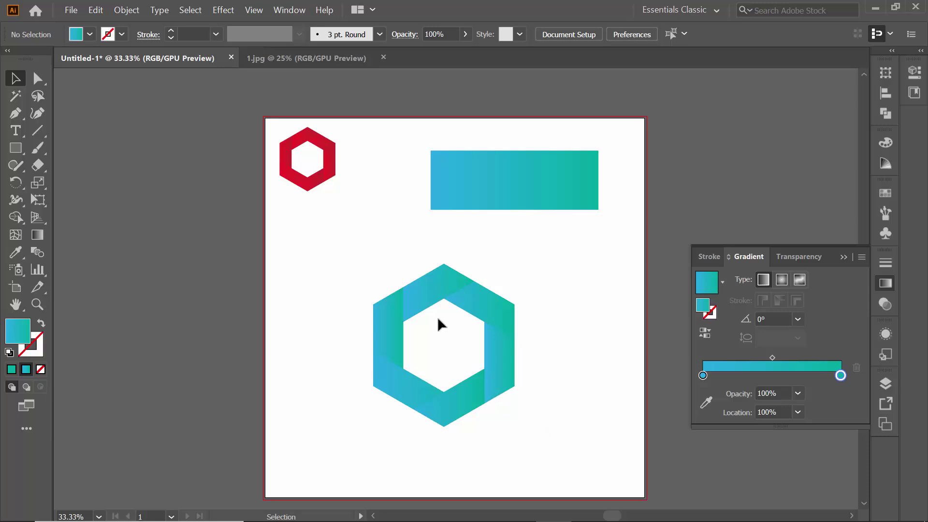
- Delete the sample gradient rectangle and move the blue-green hexagon to the artboard's right
{"action": "left_click", "coordinate": [477, 188]}
{"action": "key", "text": "Delete"}
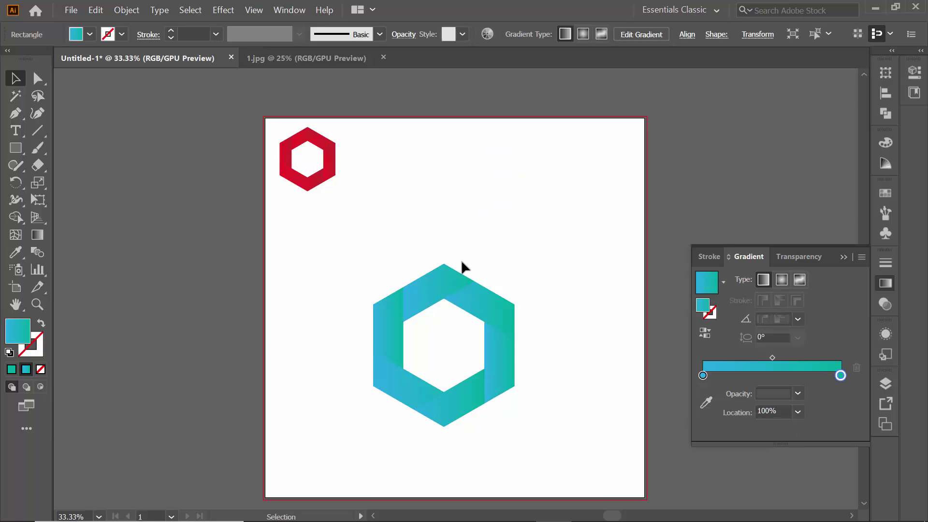
{"action": "left_click_drag", "start_coordinate": [451, 316], "coordinate": [525, 270]}
- Place the red hexagon beside the blue-green one and enlarge it to match
{"action": "left_click", "coordinate": [283, 138]}
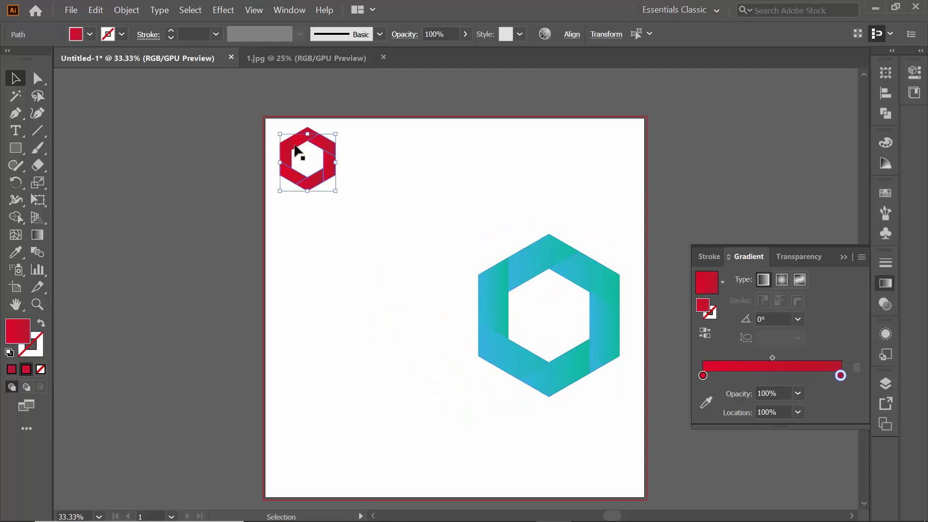
{"action": "left_click", "coordinate": [301, 150]}
{"action": "left_click", "coordinate": [332, 175]}
{"action": "left_click_drag", "start_coordinate": [333, 178], "coordinate": [418, 402]}
{"action": "left_click_drag", "start_coordinate": [417, 249], "coordinate": [442, 230]}
{"action": "left_click", "coordinate": [557, 212]}
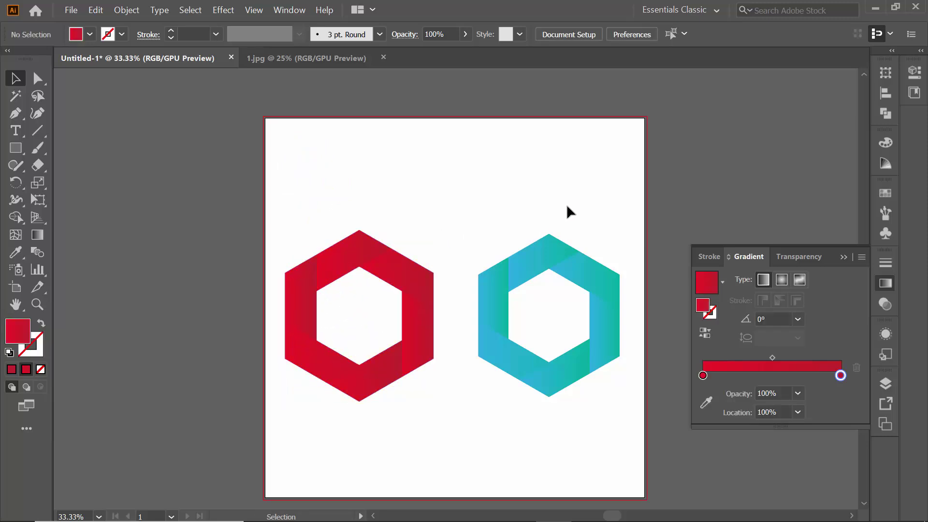